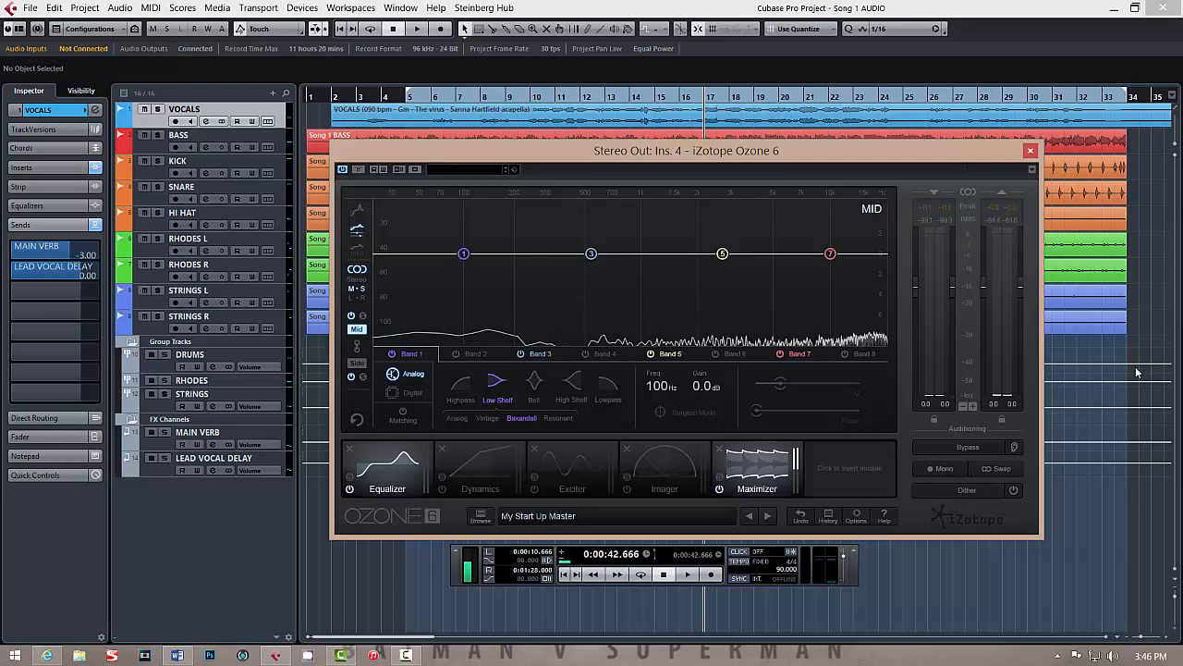
- Play the mix and switch the equalizer display between the Side and Mid channels
key("space")
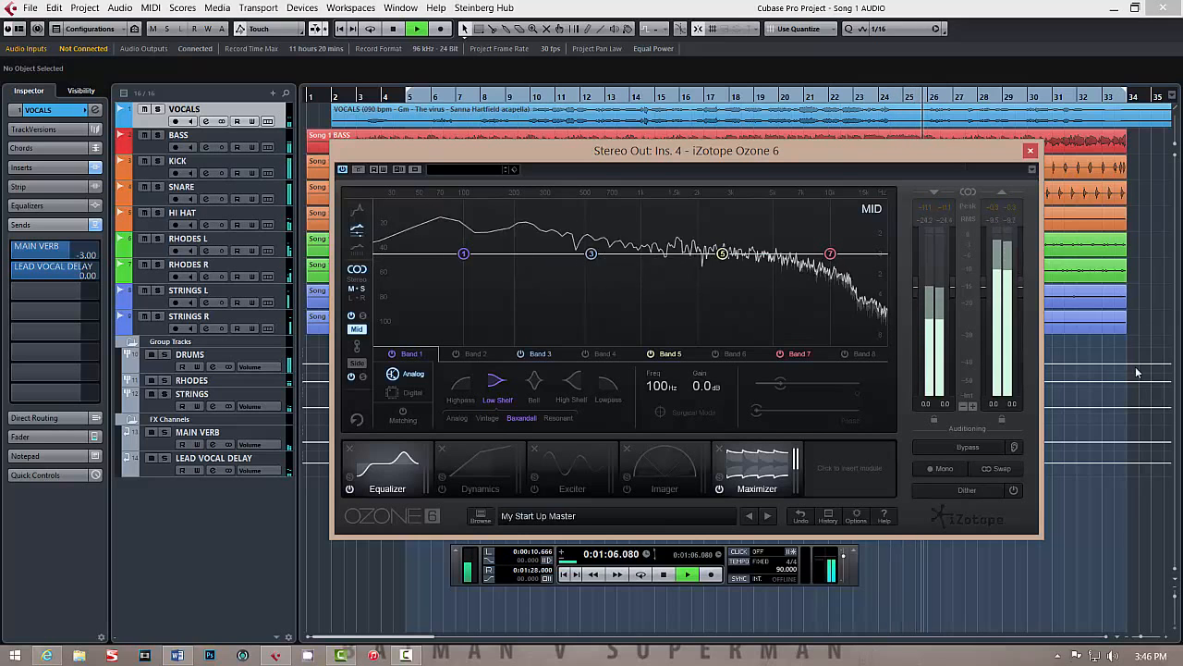
key("space")
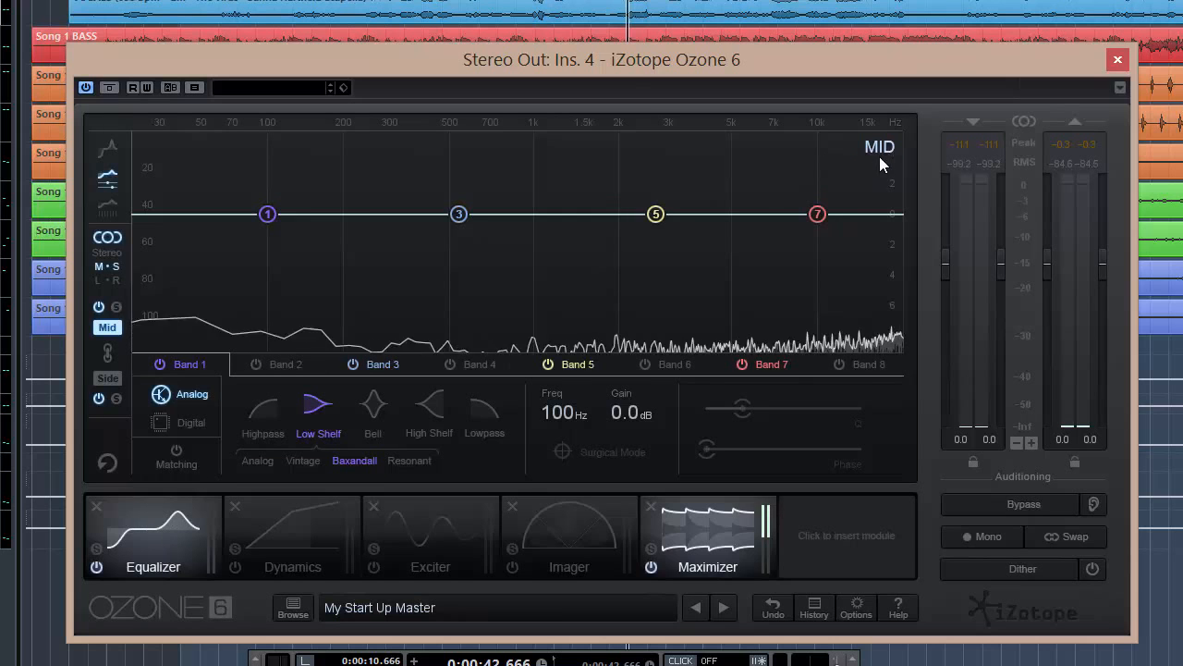
left_click(107, 378)
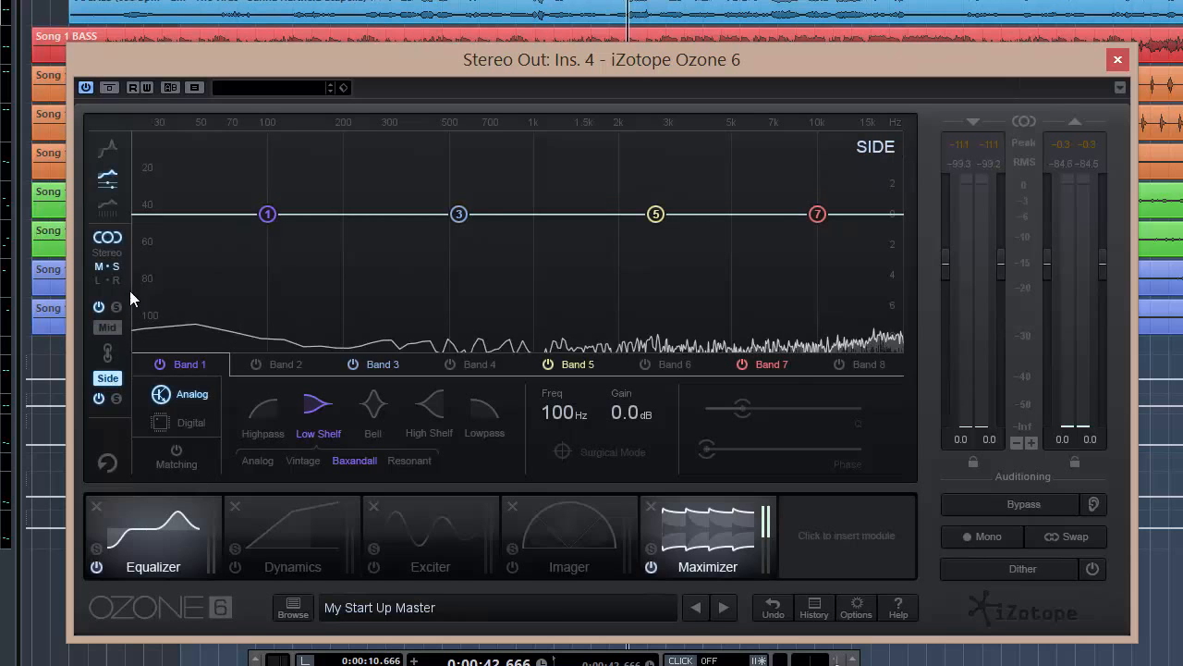
left_click(106, 328)
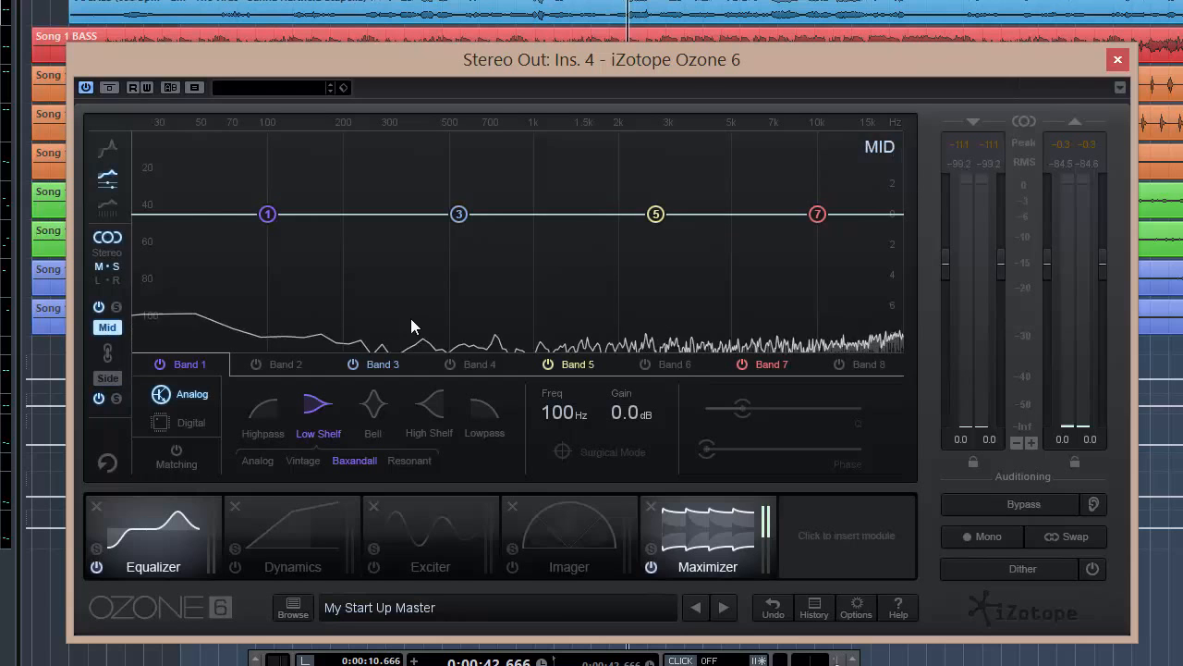
- Temporarily cut Mid band 3 at about 538 Hz by -1.1 dB, then return it to 0 dB
left_click(461, 215)
left_click_drag(464, 215, 463, 232)
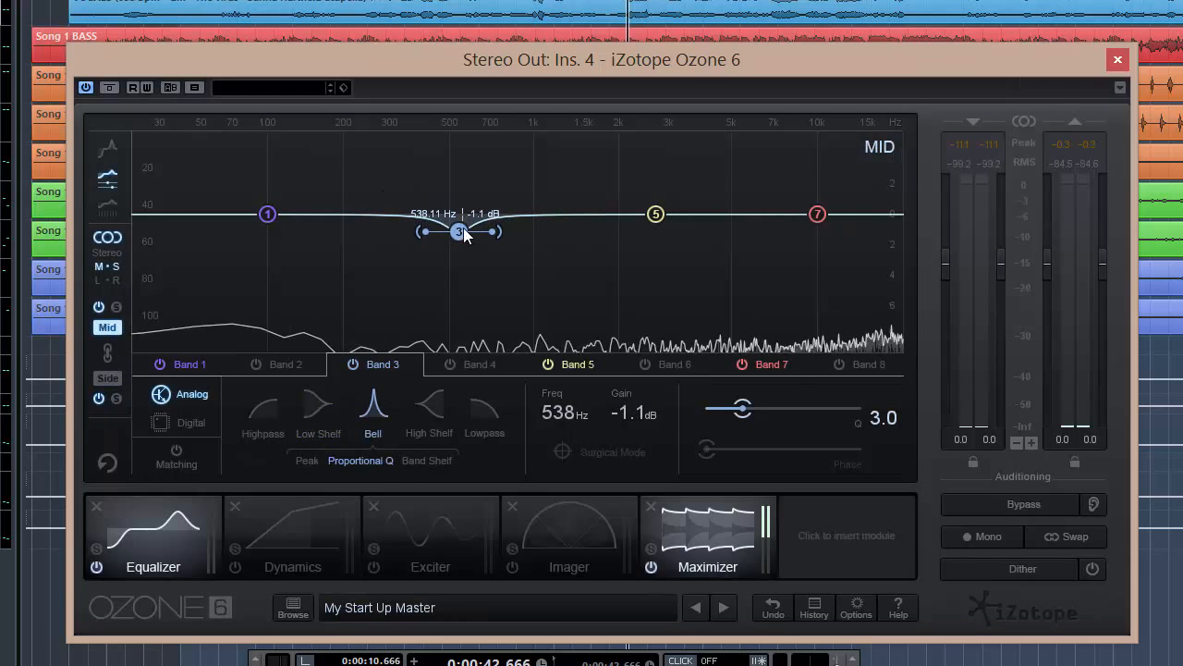
left_click(110, 379)
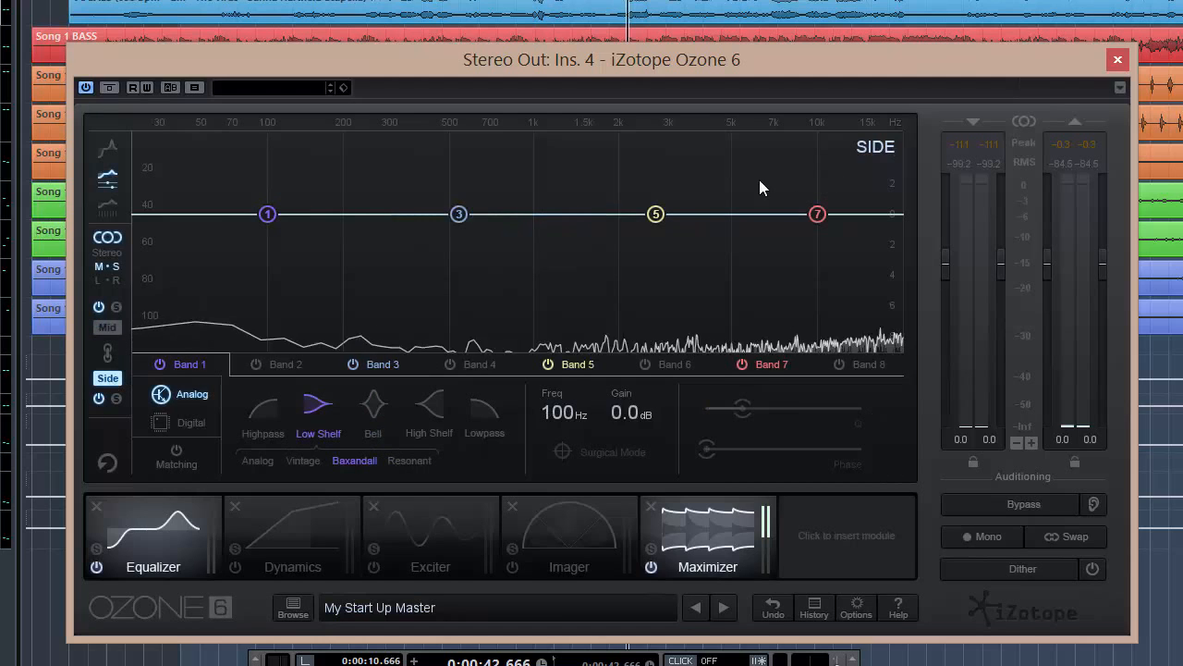
left_click(104, 326)
left_click_drag(458, 232, 456, 215)
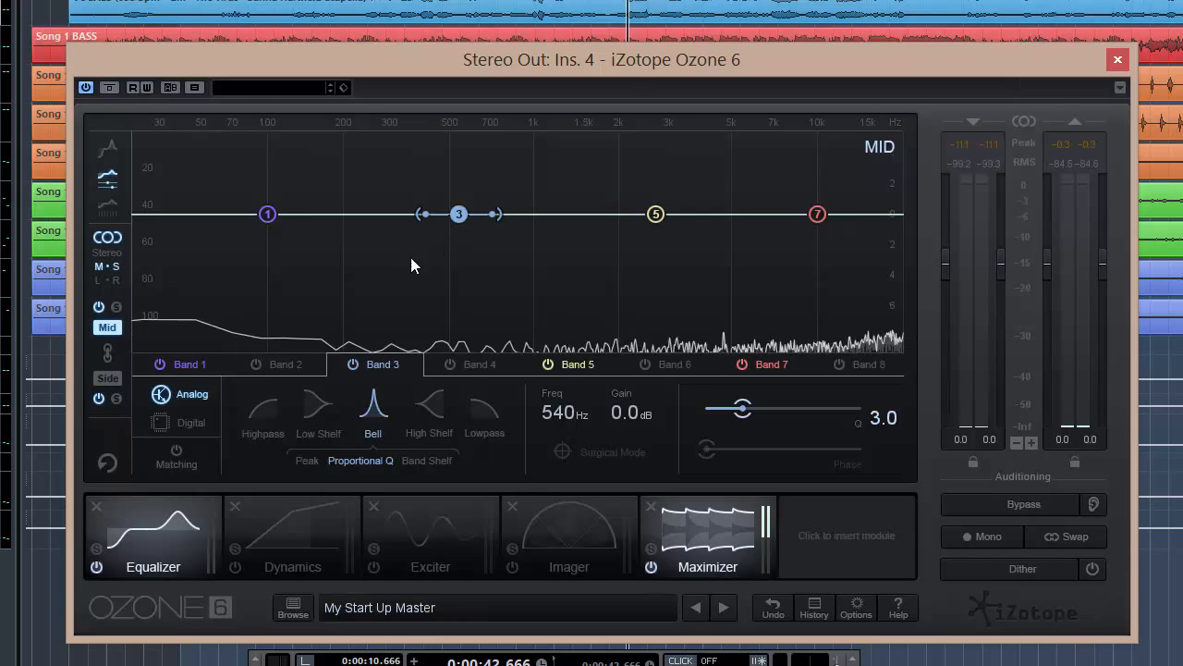
- Show the Side channel controls and solo the Side channel for listening
left_click(101, 379)
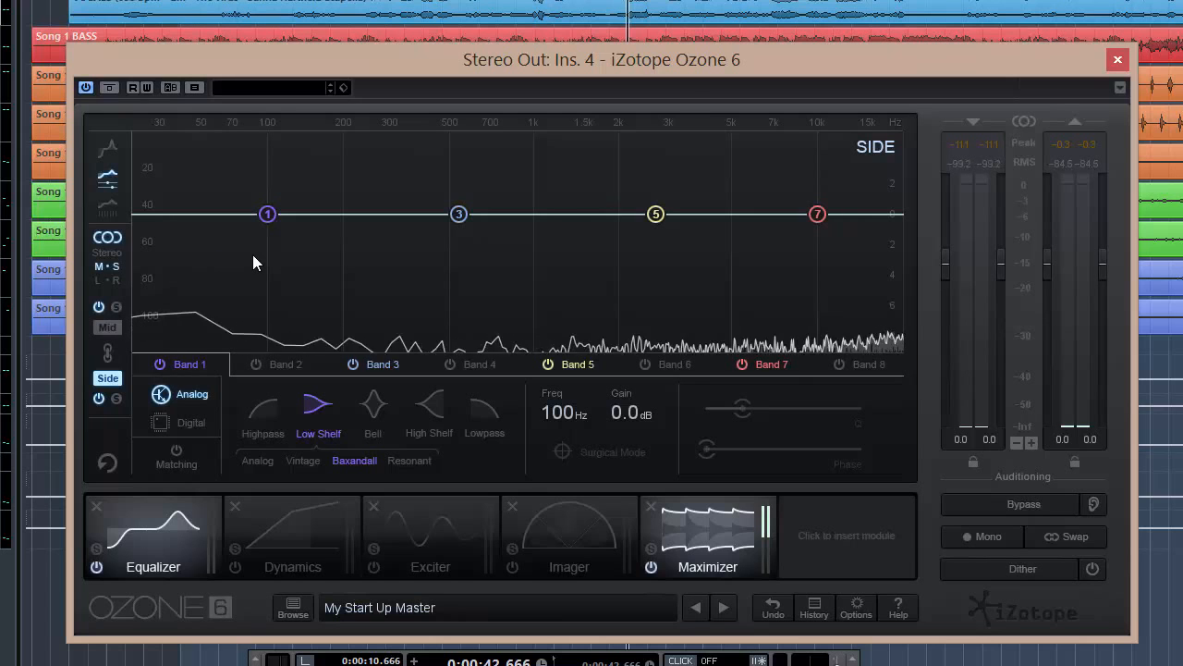
left_click(117, 399)
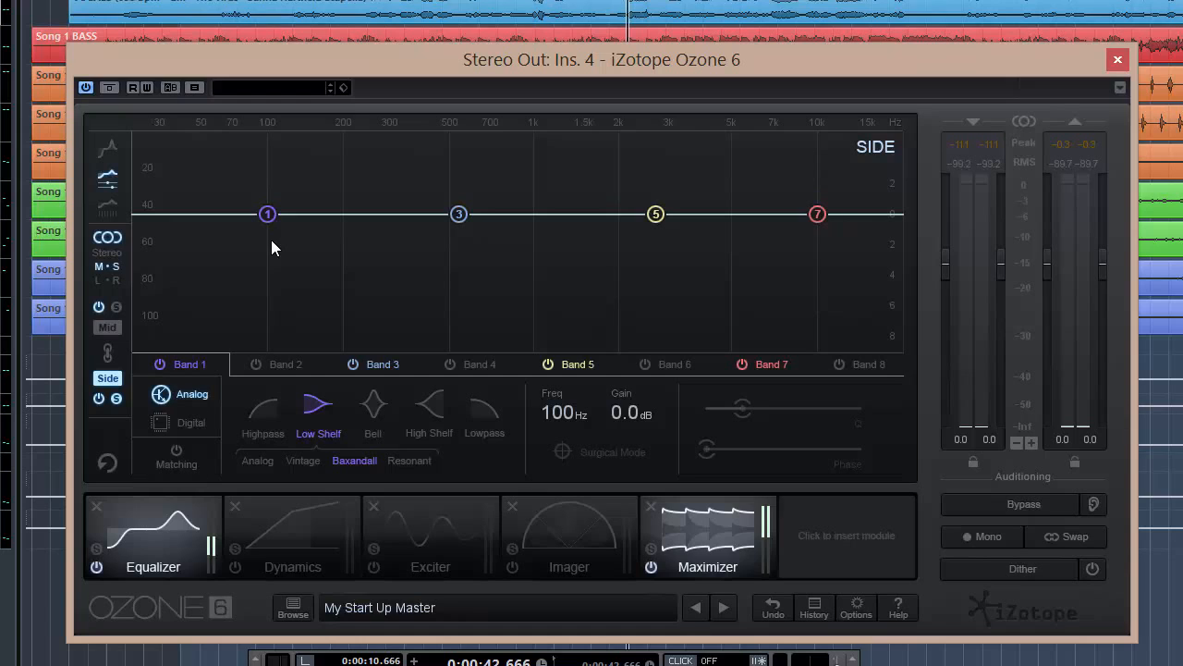
key("space")
key("space")
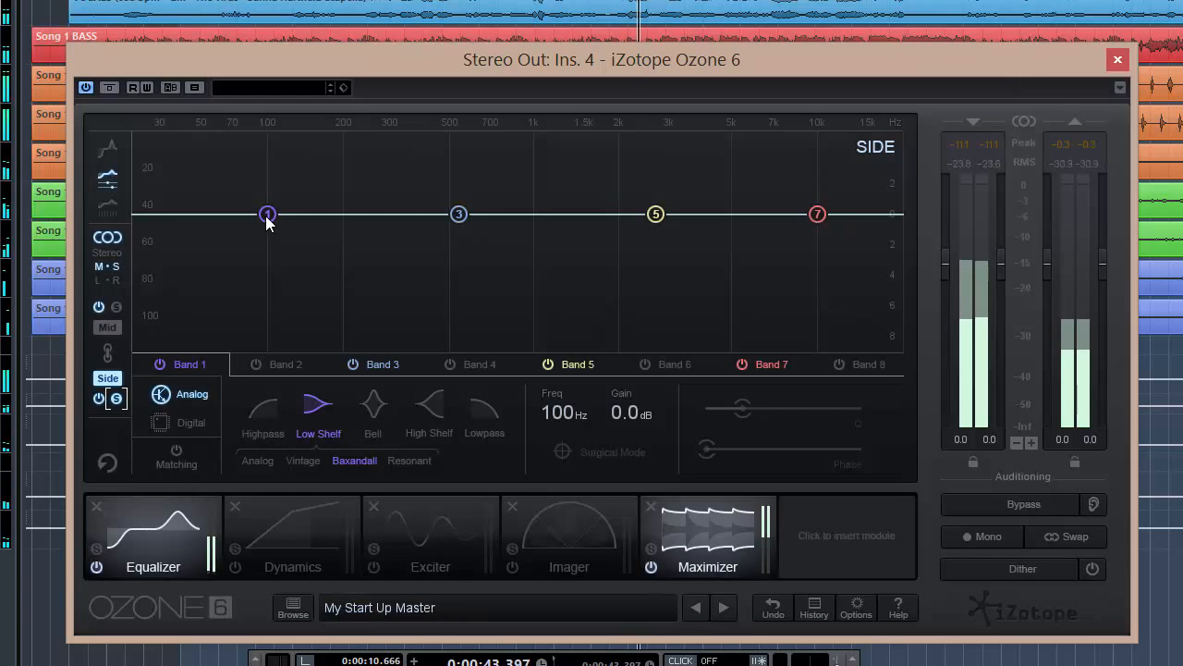
- Turn Side band 1 into a Highpass filter with its frequency at about 228 Hz
left_click_drag(268, 222, 267, 235)
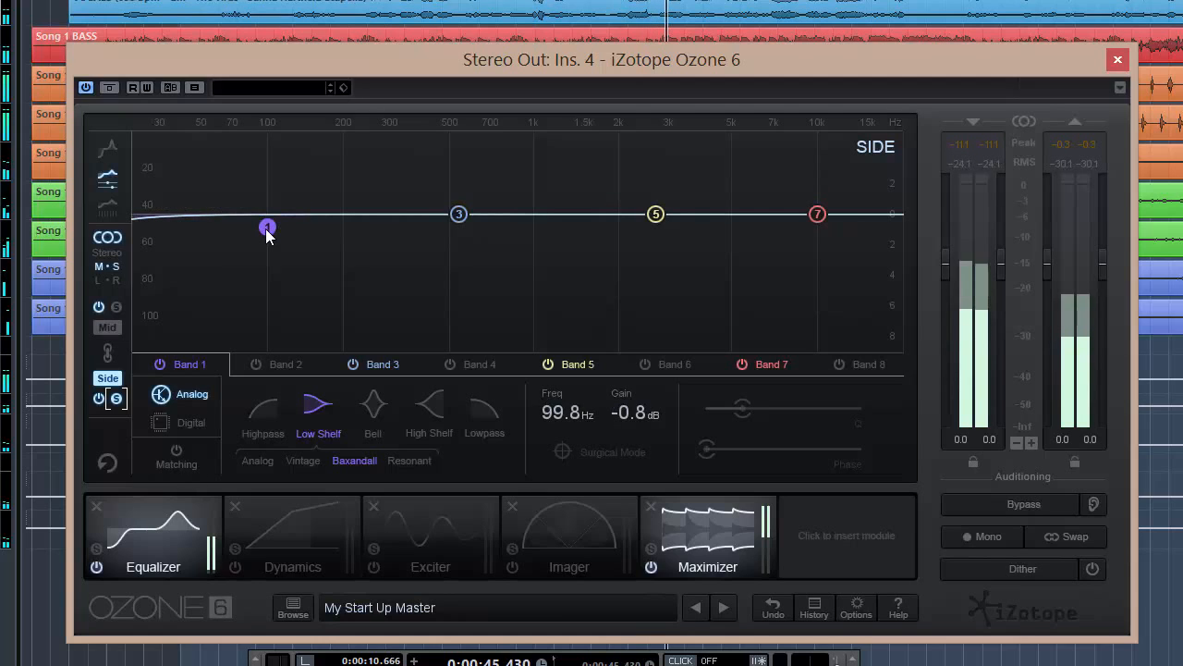
left_click(264, 407)
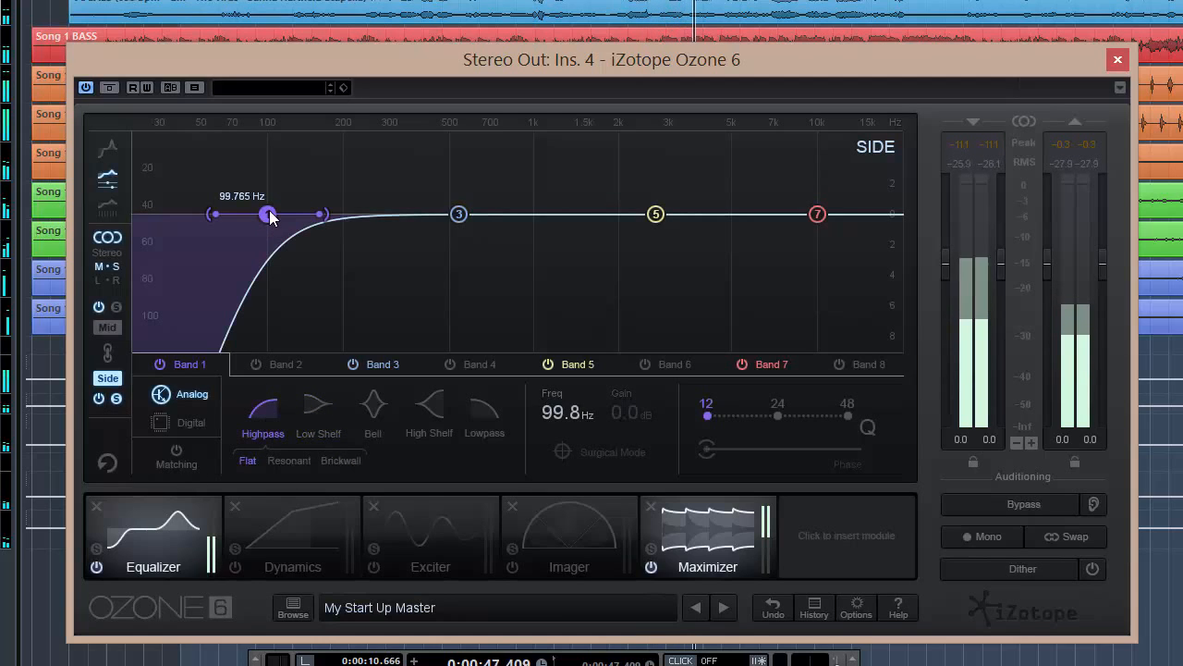
left_click_drag(270, 216, 361, 220)
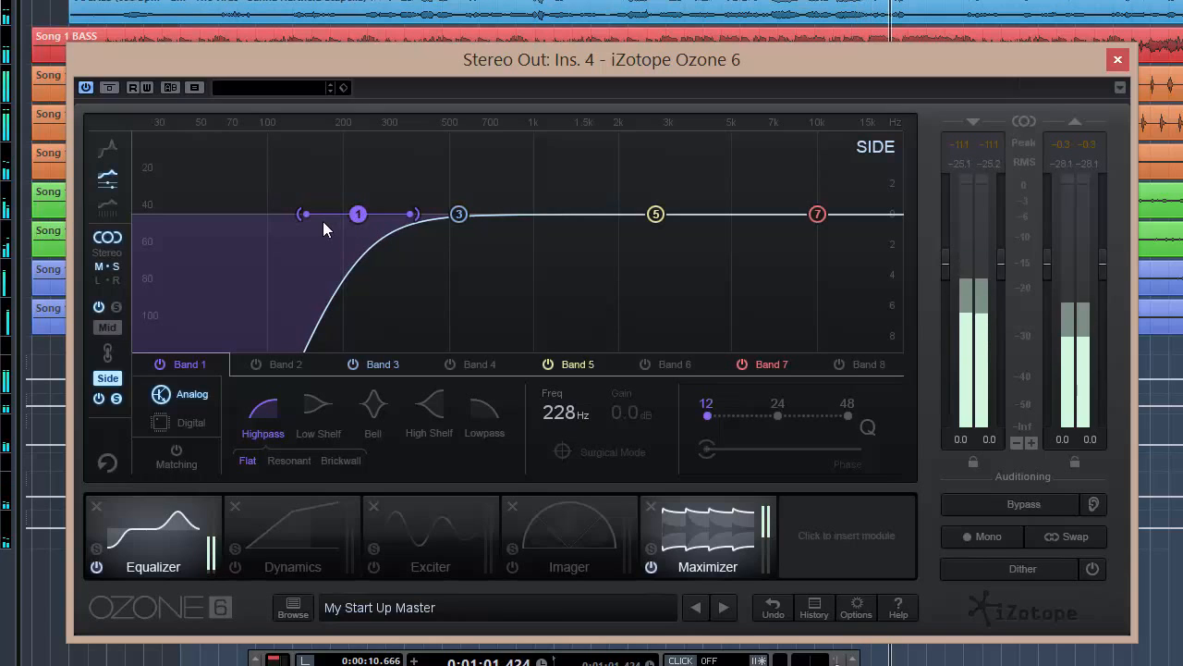
key("space")
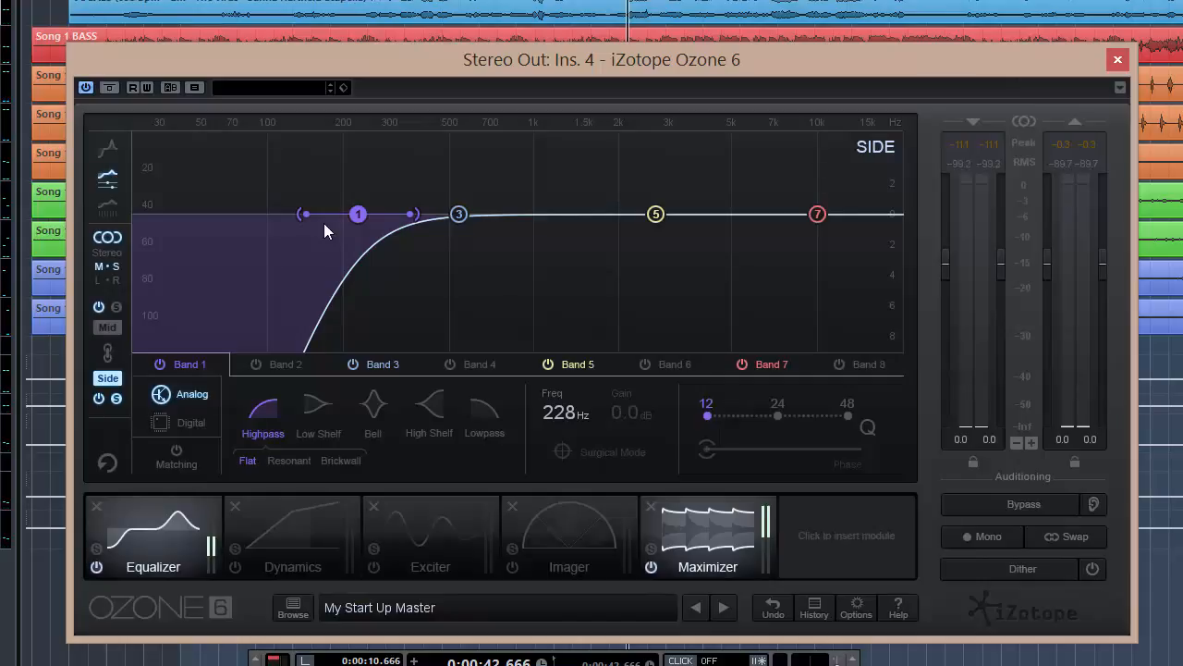
- Toggle Side band 1 off and on during playback to compare the highpass effect
left_click(160, 364)
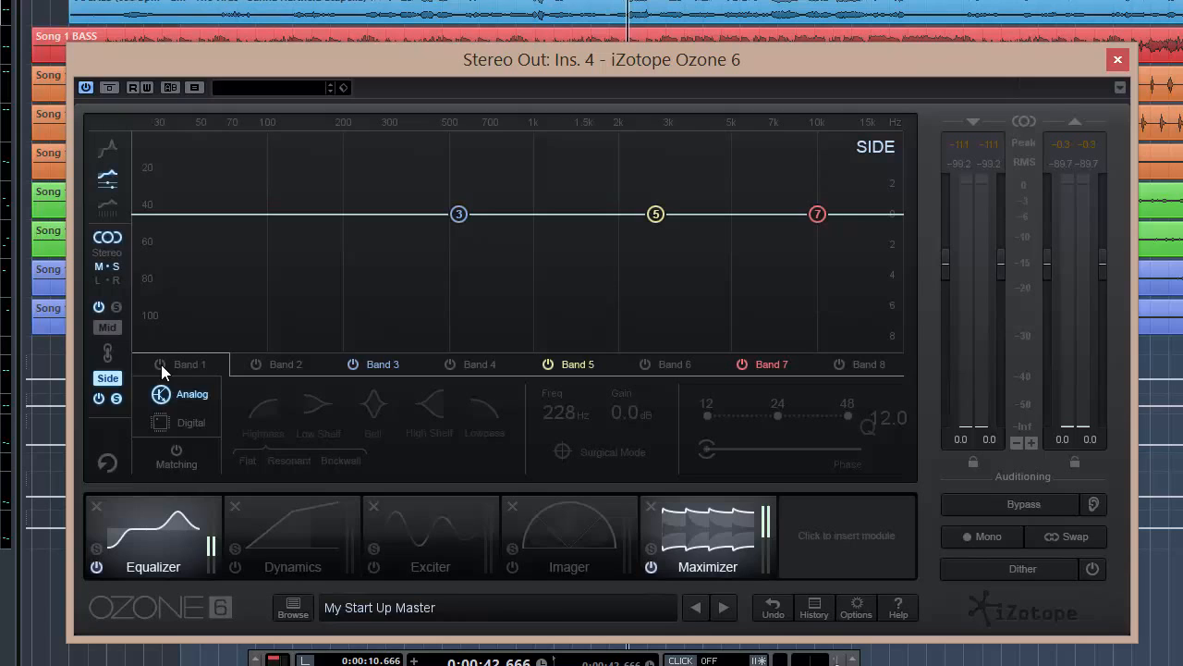
key("space")
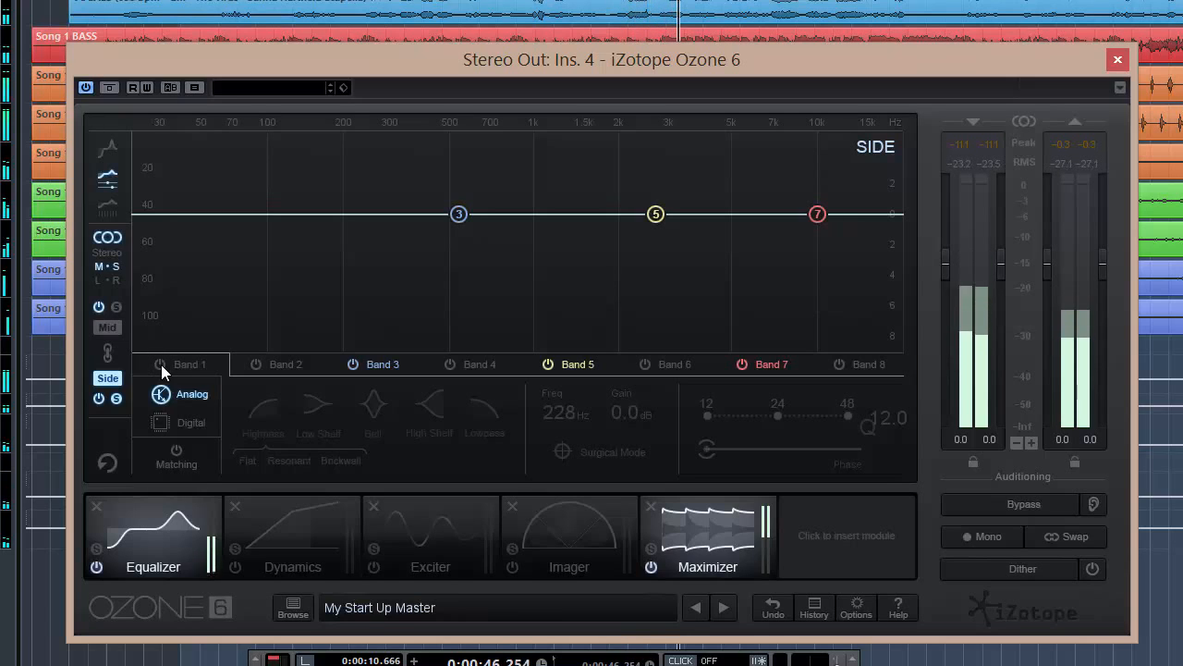
left_click(160, 364)
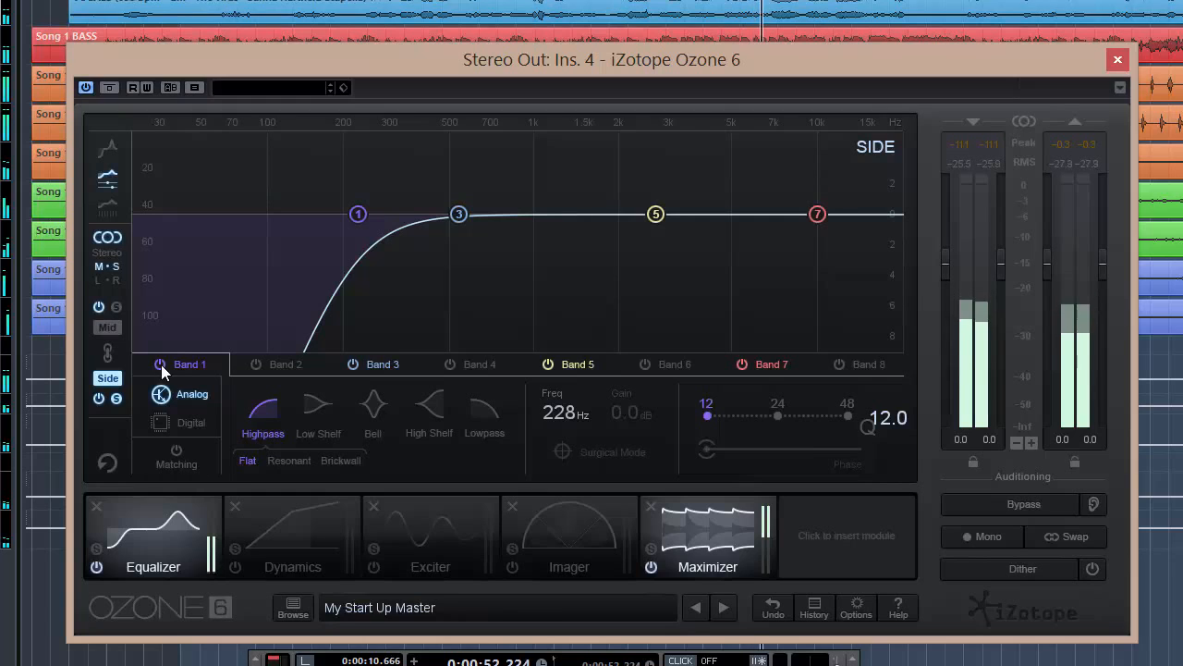
left_click(161, 364)
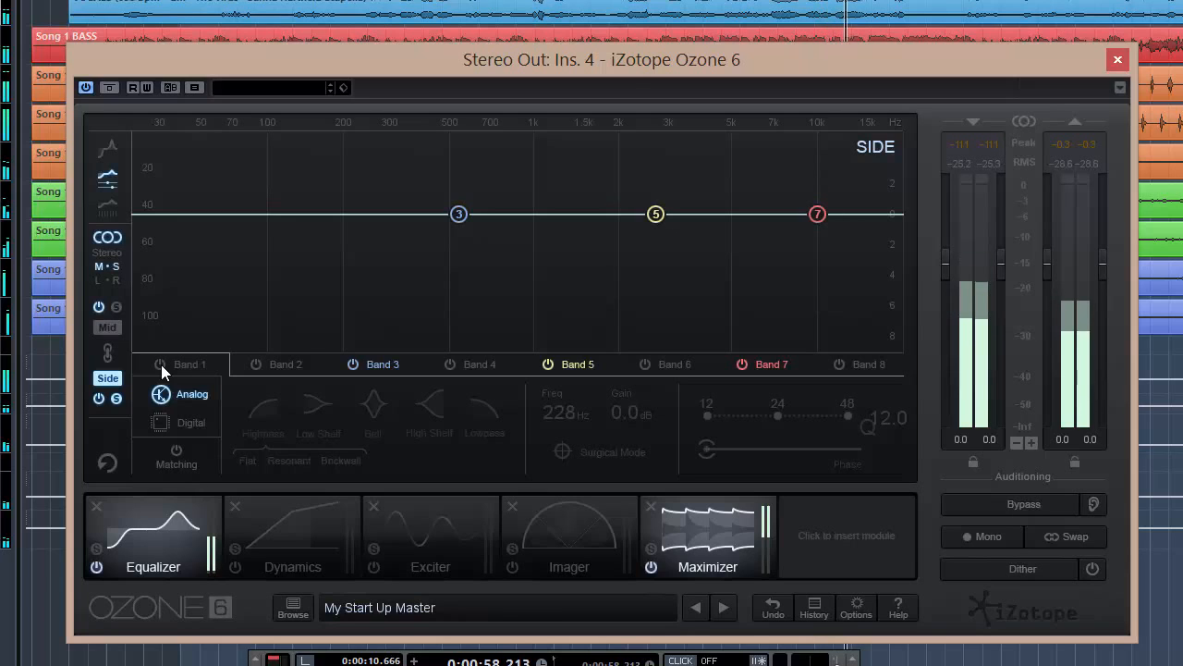
left_click(161, 364)
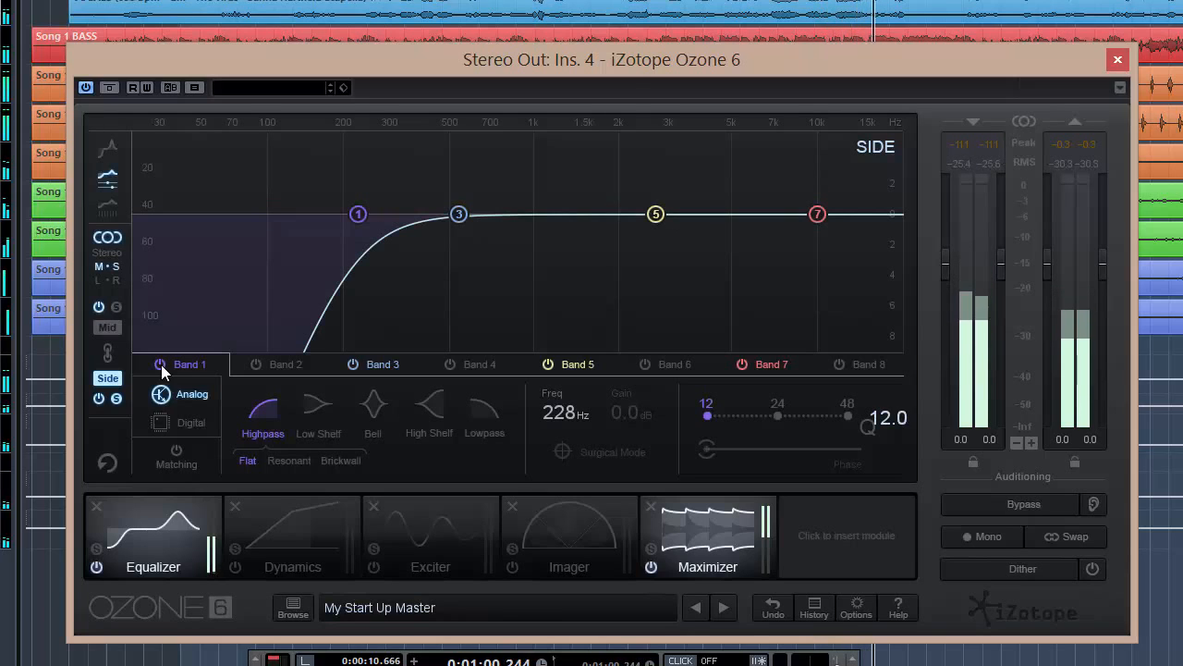
key("space")
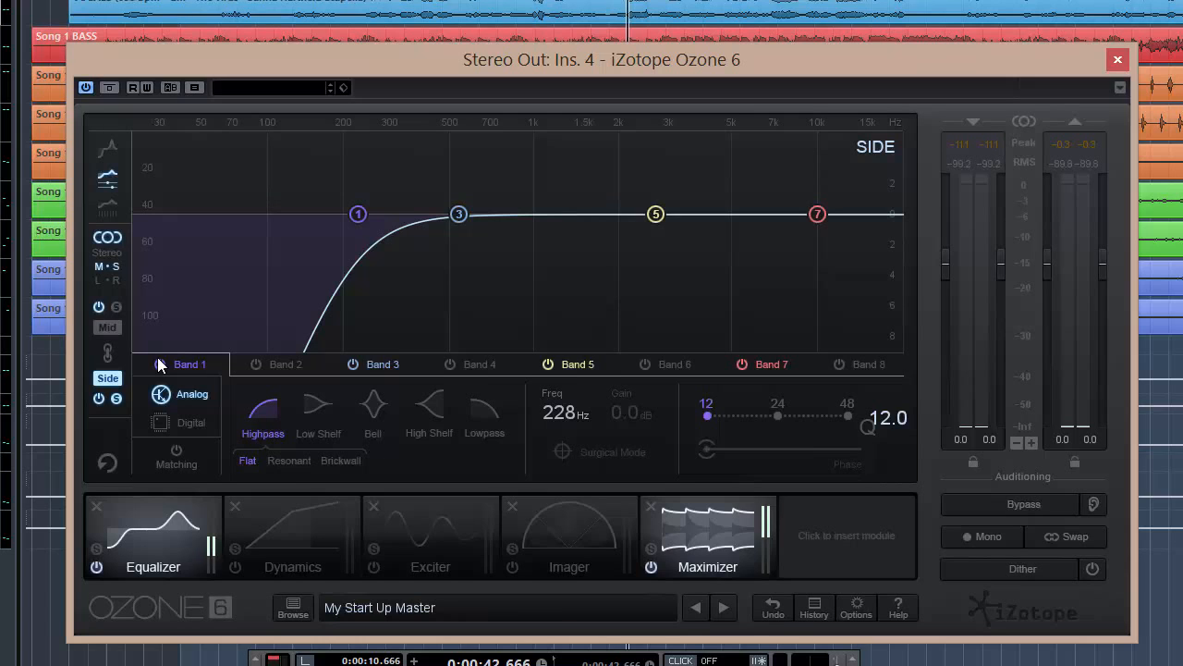
- Unsolo the Side channel and compare Side band 1 off and on again
left_click(120, 396)
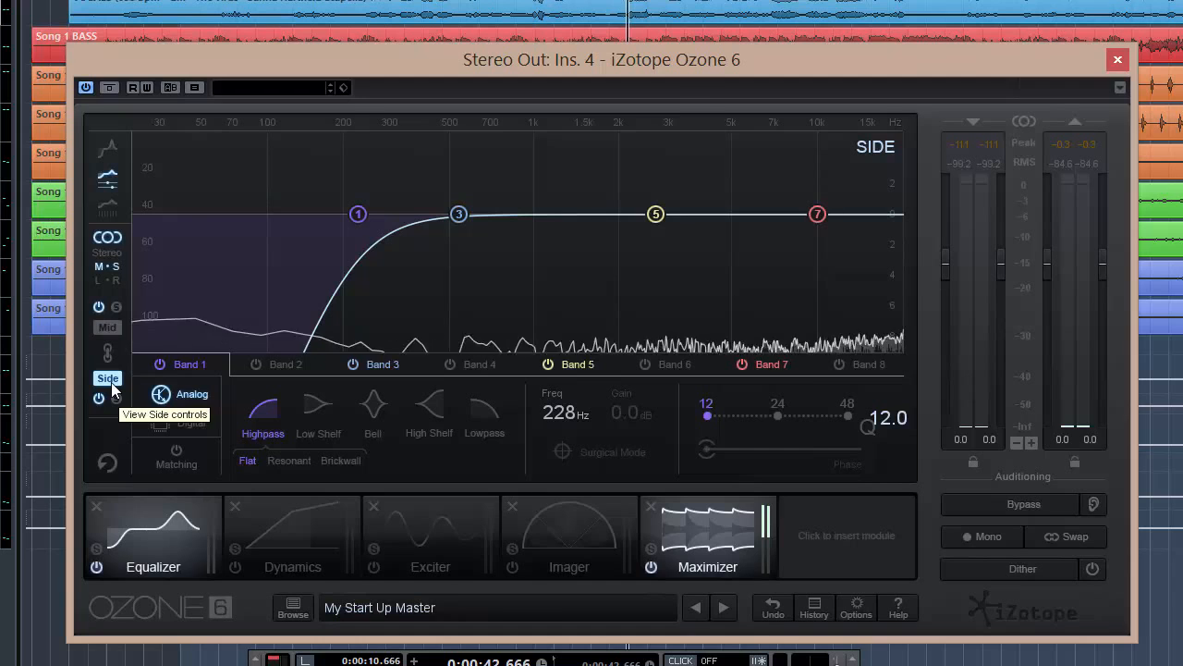
left_click(159, 365)
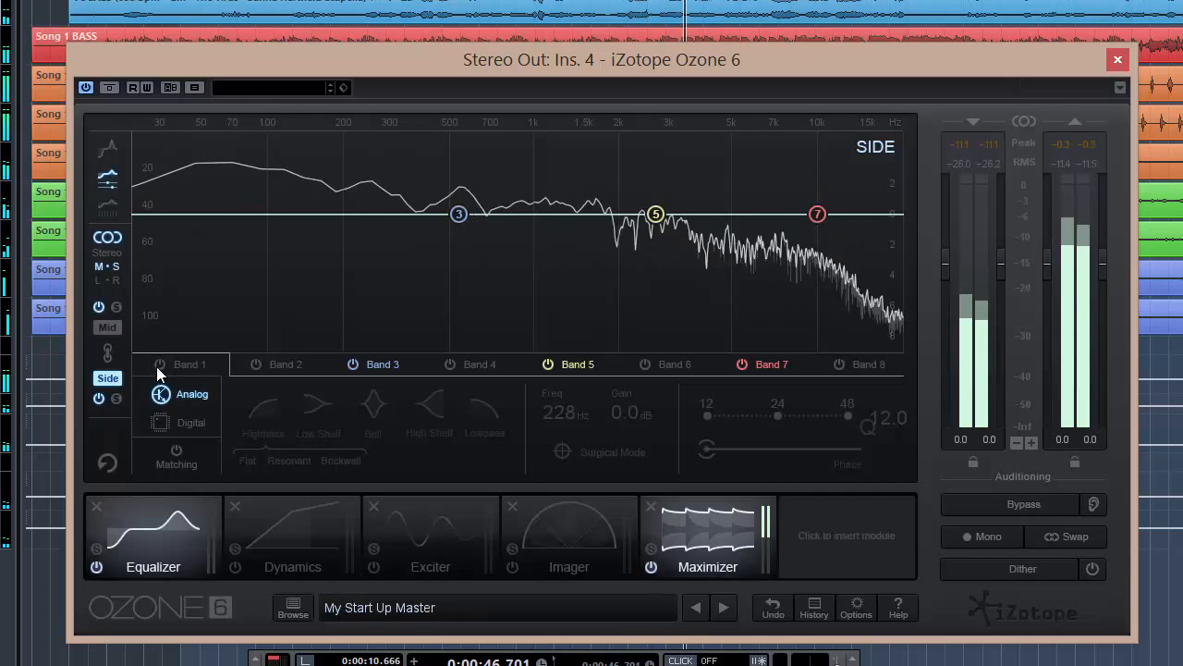
left_click(159, 364)
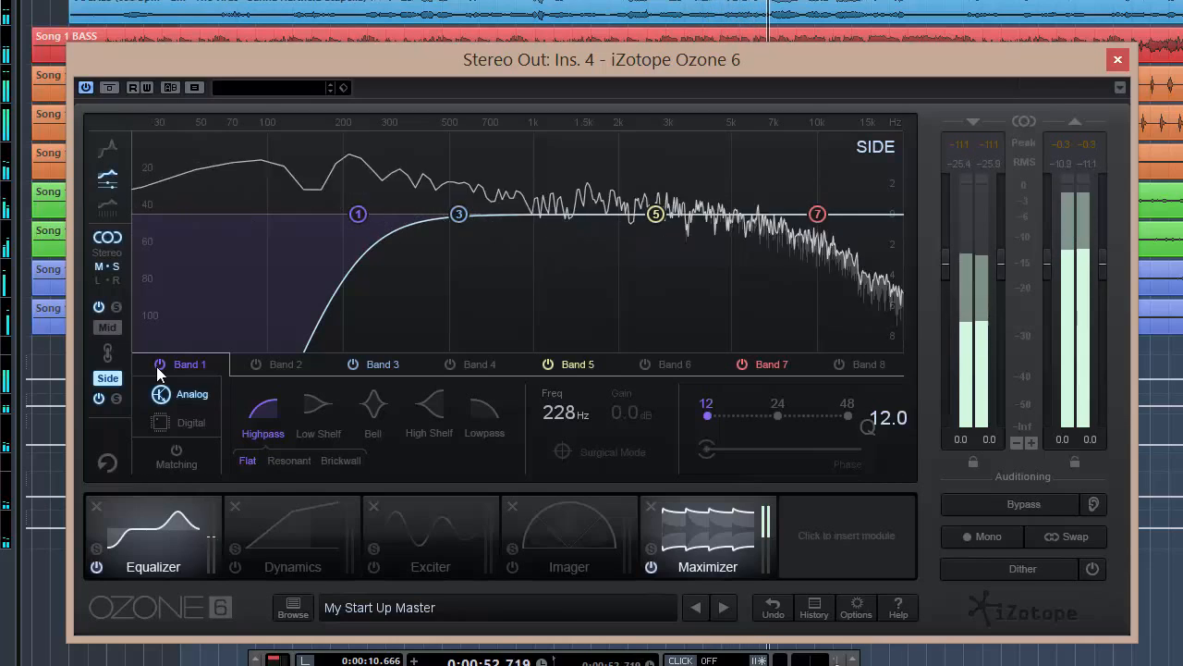
left_click(158, 365)
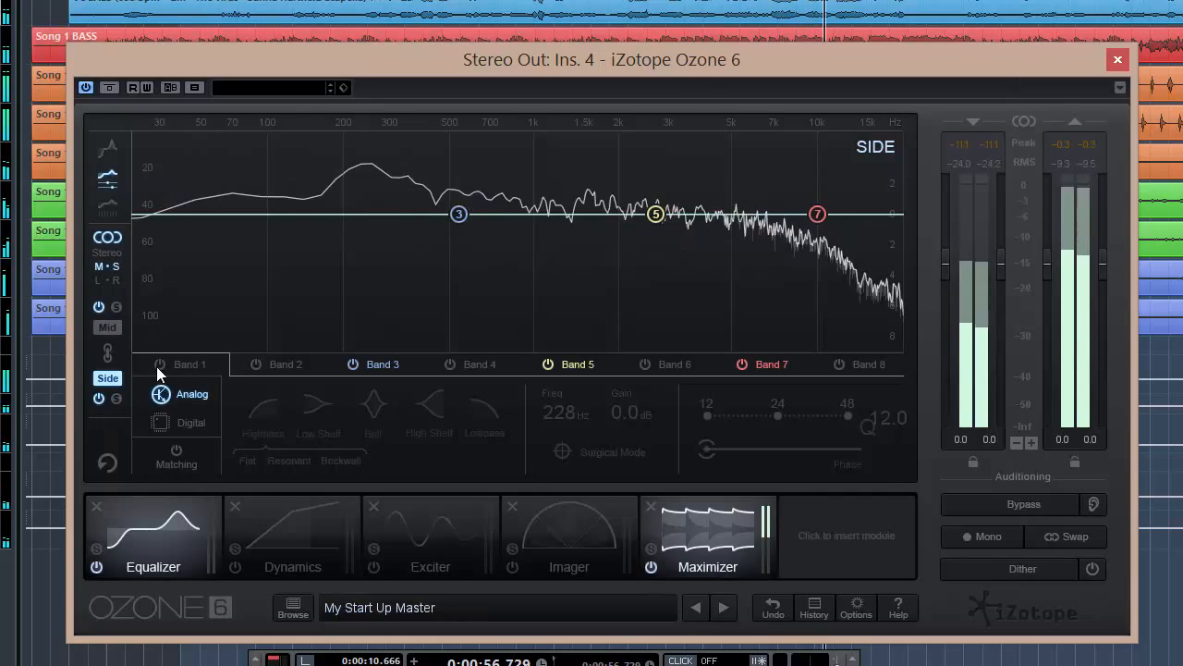
left_click(158, 365)
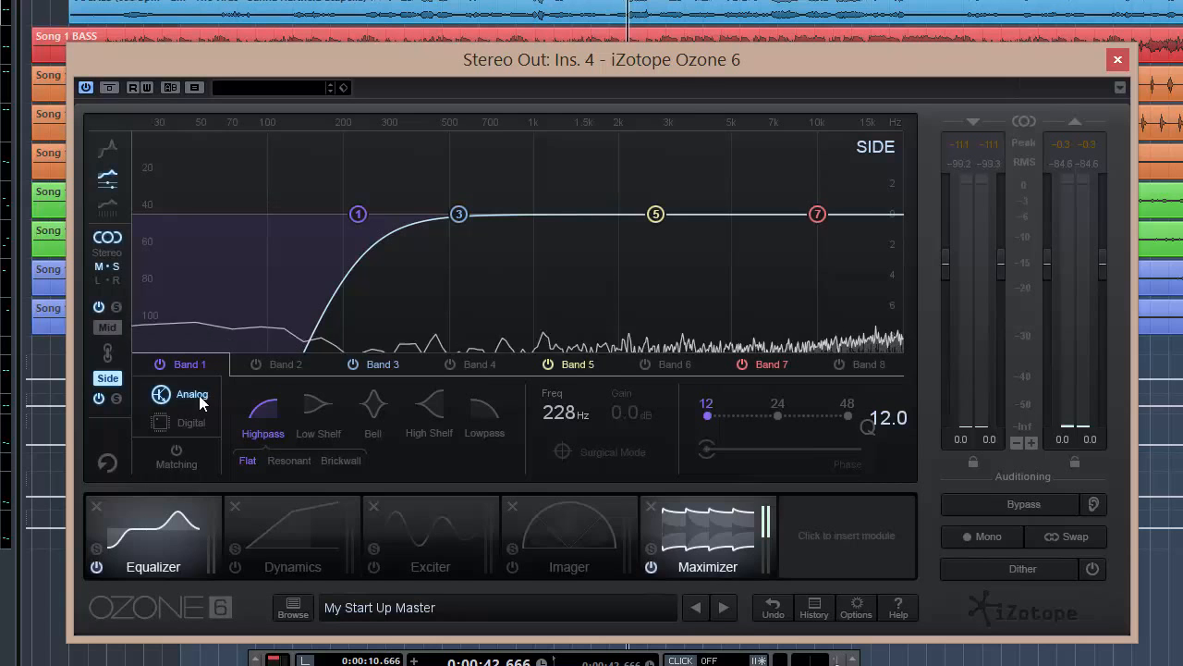
- Solo the Side channel and boost band 5 as a bell at about 7.56 kHz with 4.1 dB gain
left_click(117, 397)
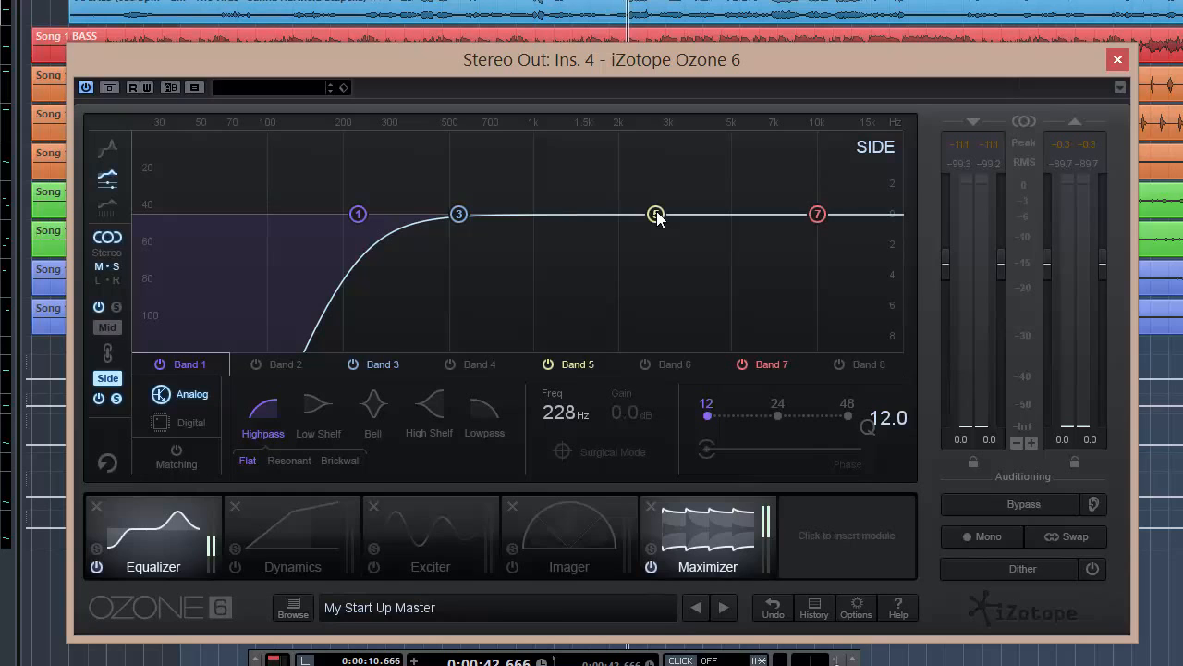
left_click(656, 215)
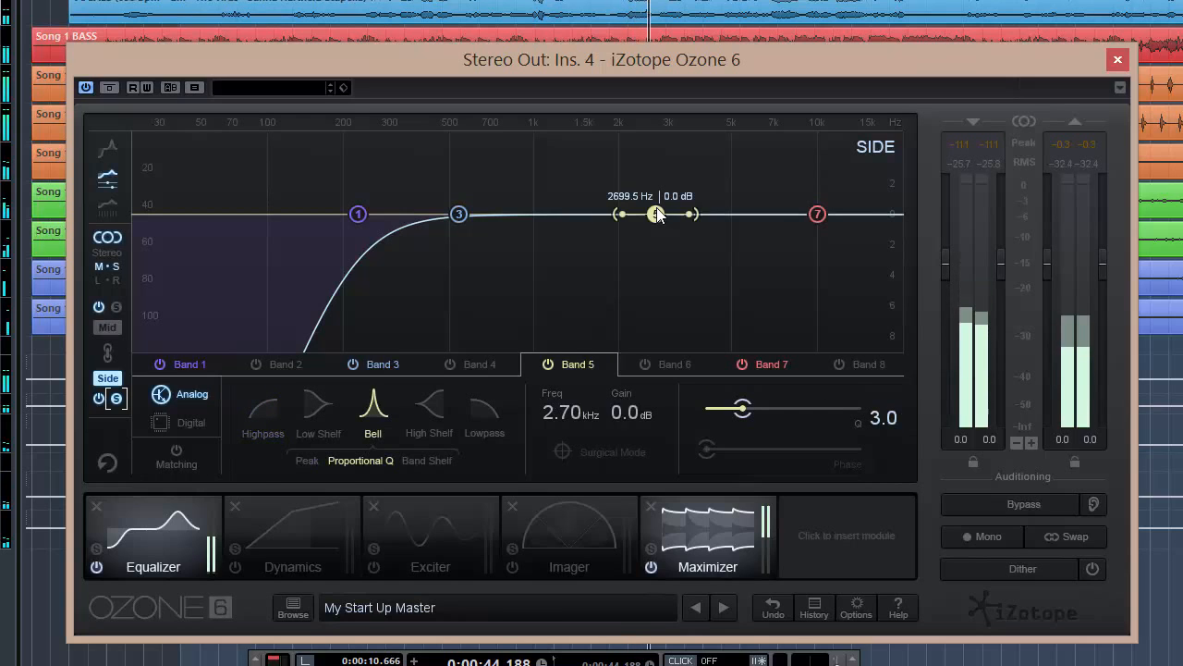
left_click_drag(657, 215, 784, 158)
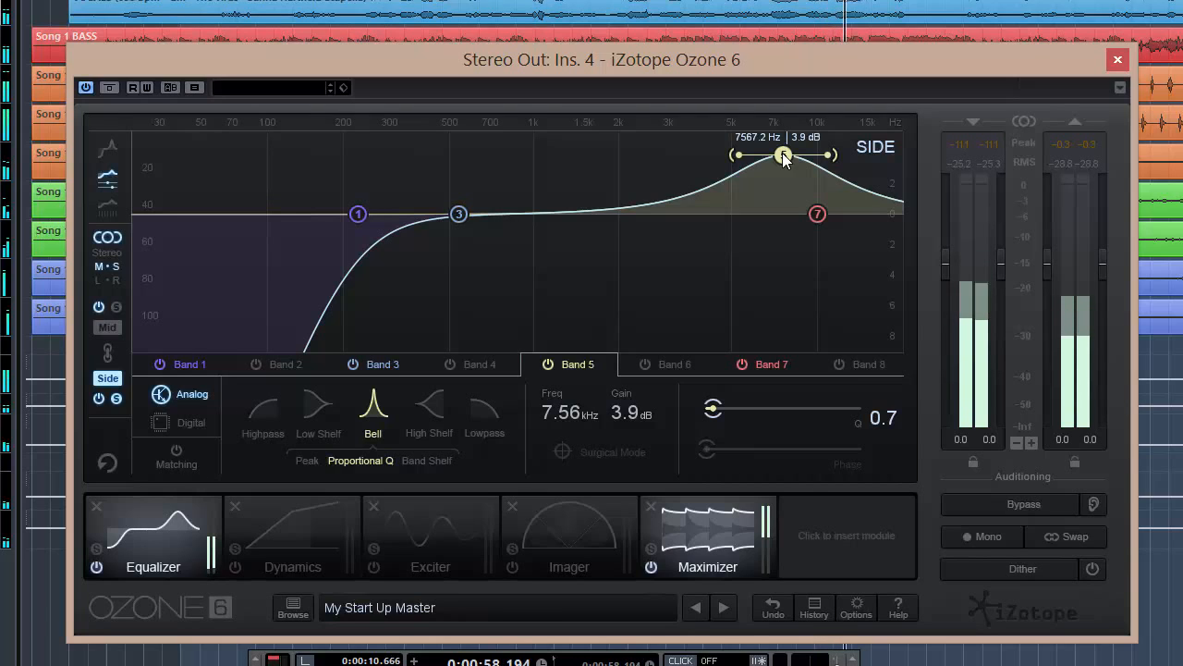
left_click_drag(783, 154, 783, 151)
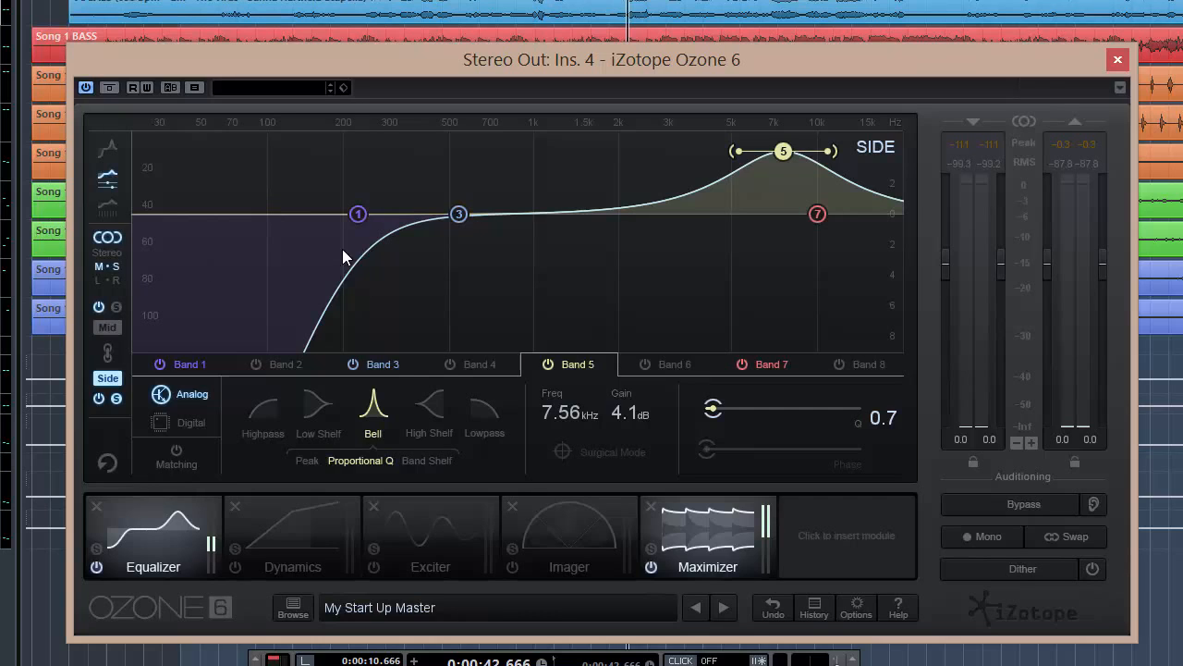
- Unsolo the Side channel and toggle Side processing off and on to compare the result
left_click(97, 398)
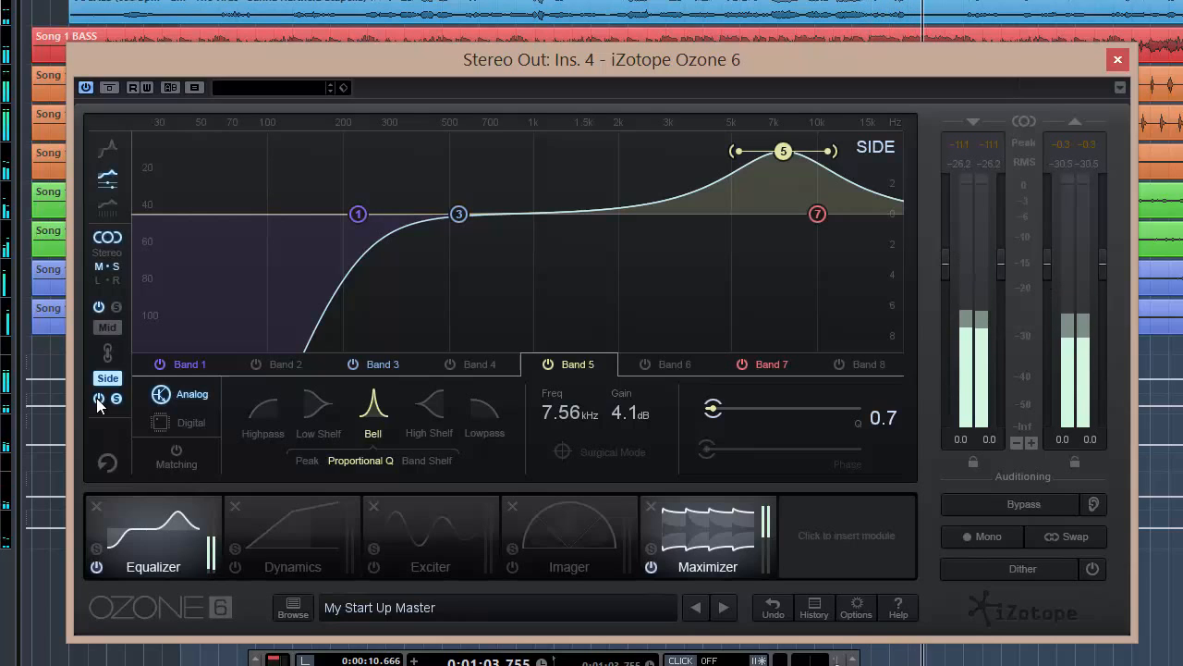
key("space")
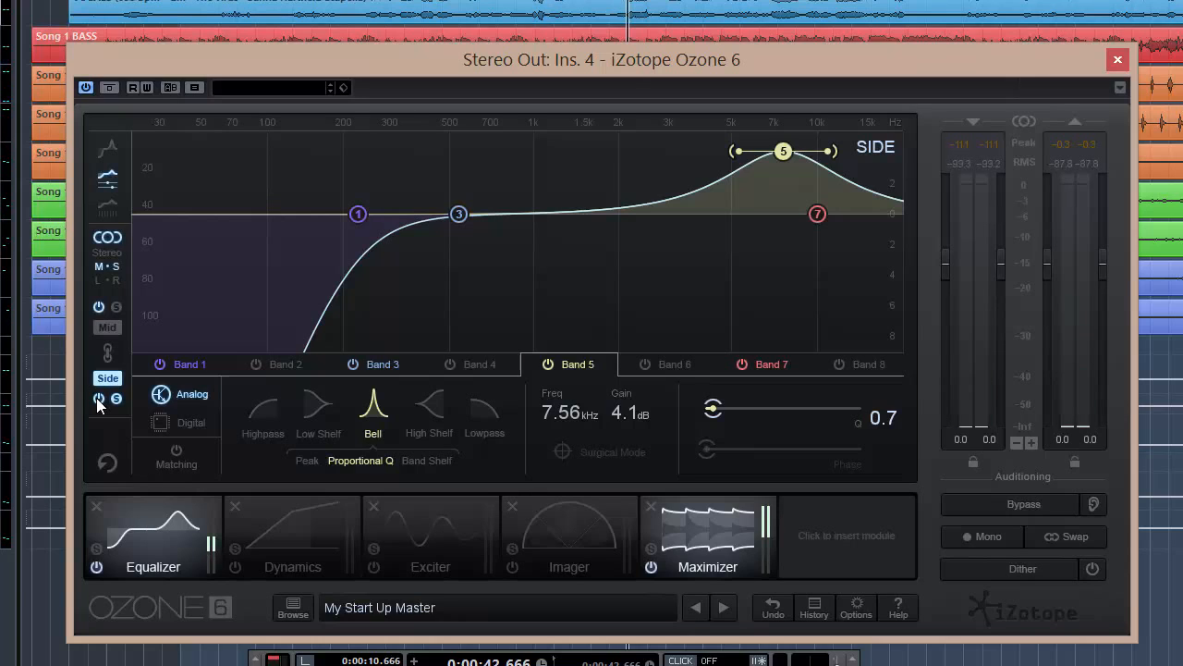
left_click(114, 399)
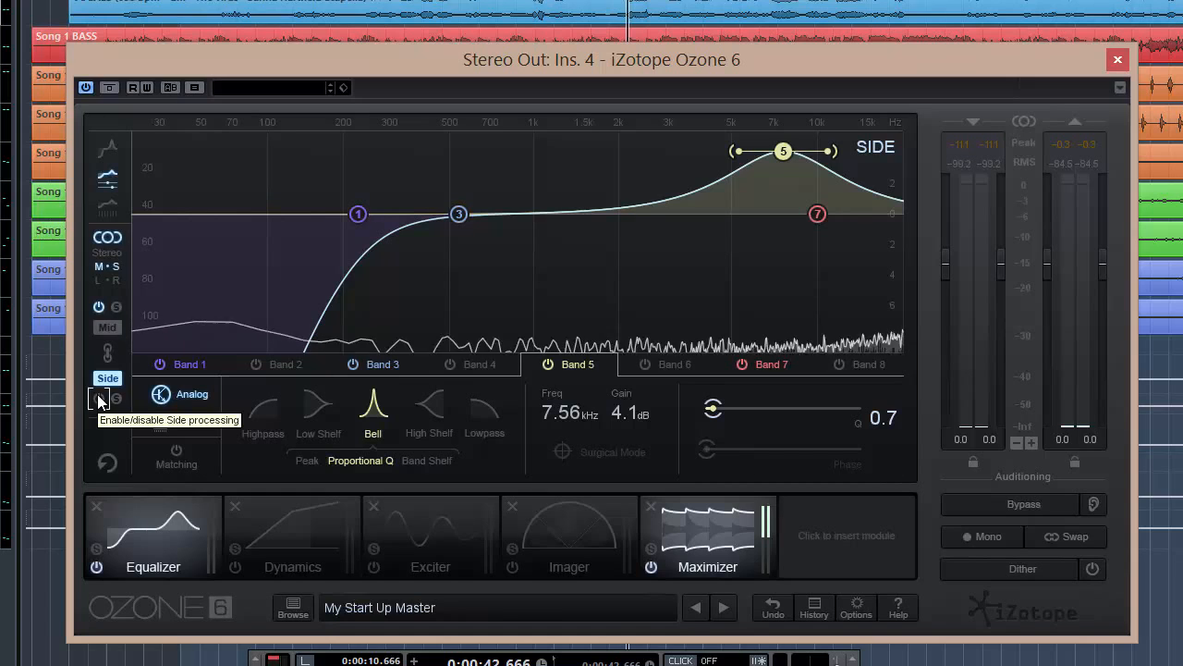
left_click(99, 398)
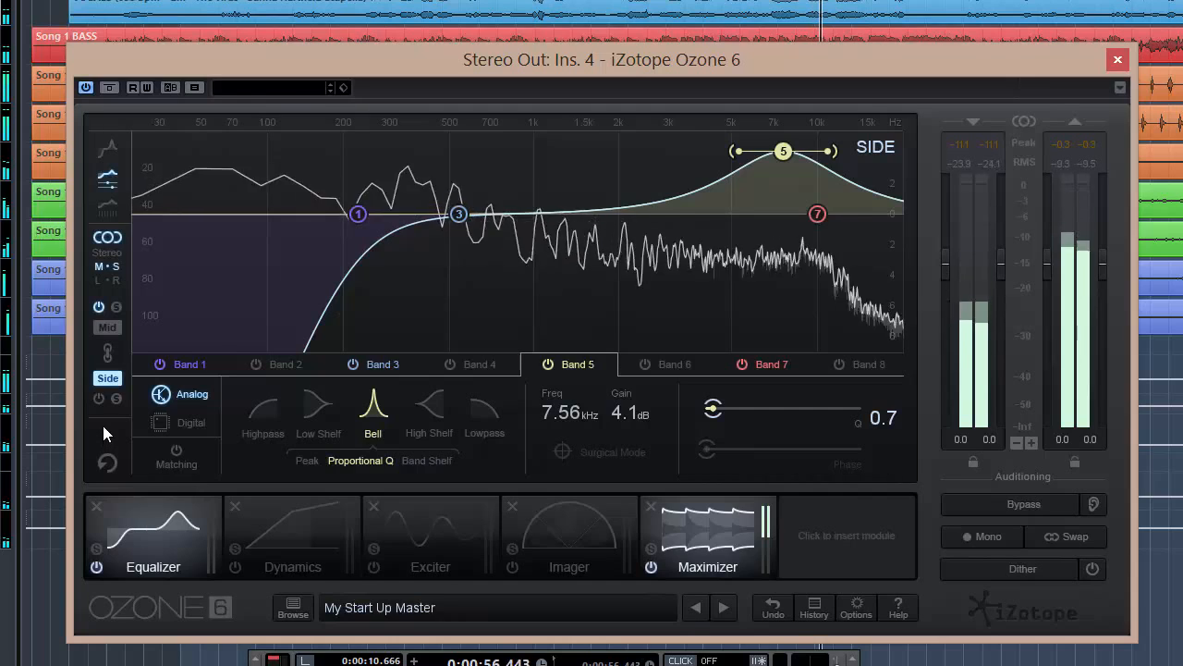
left_click(99, 398)
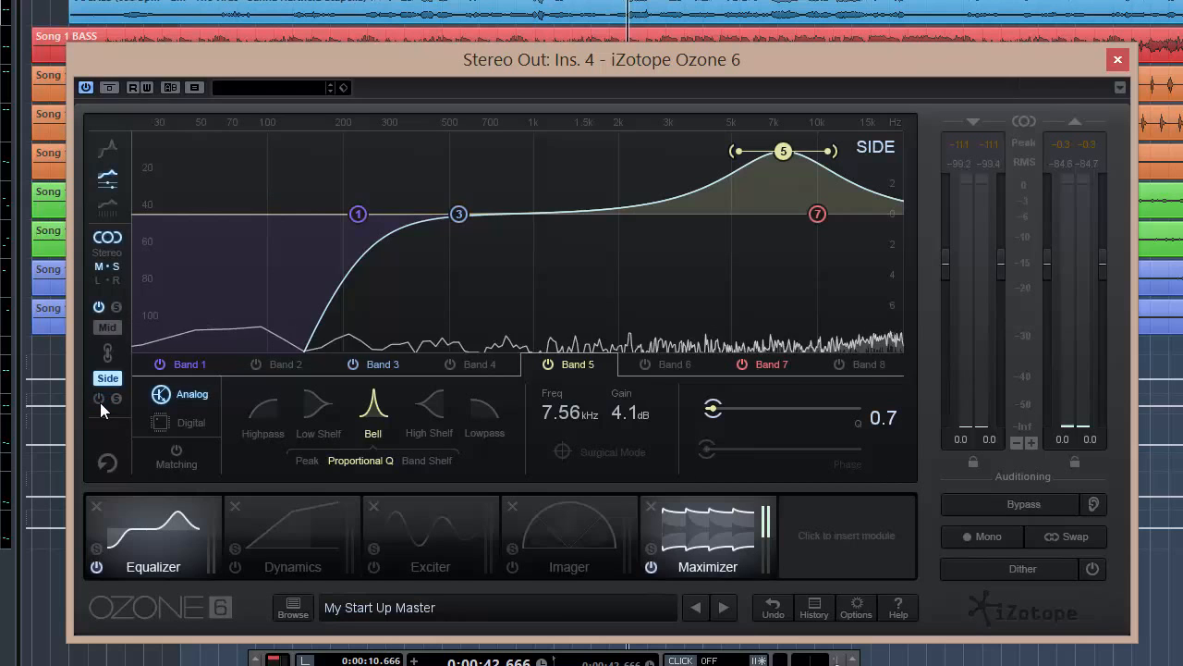
left_click(99, 399)
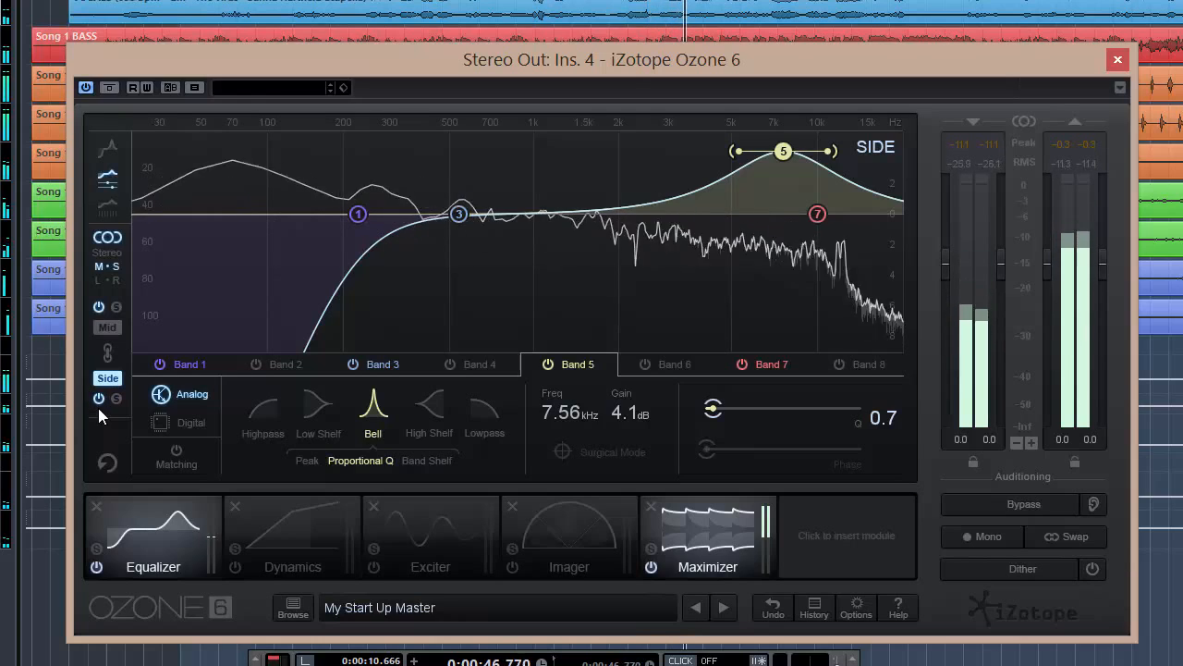
- Bypass Side processing and re-enable it once more during playback to compare
left_click(98, 399)
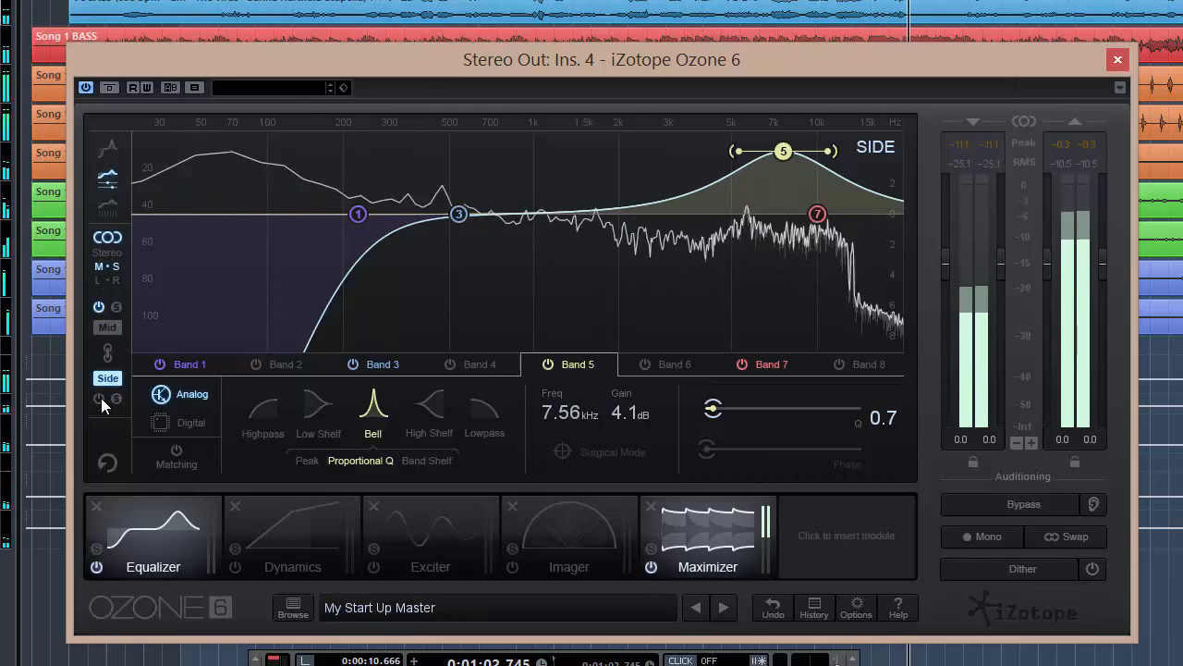
left_click(101, 399)
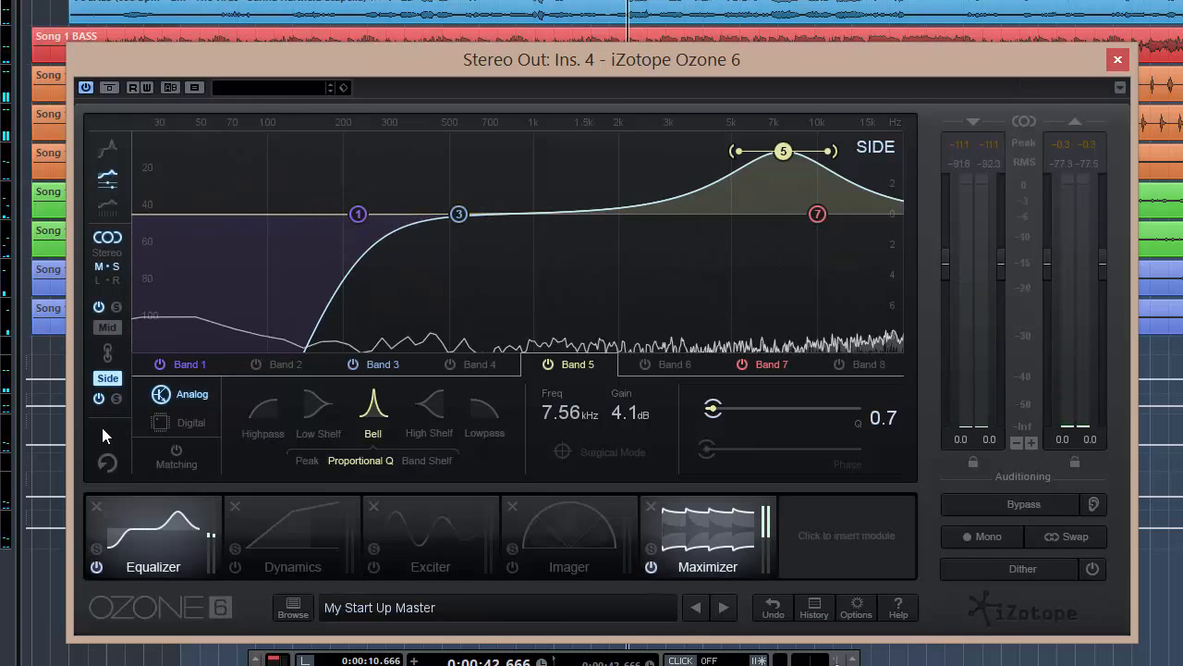
- Switch to the Mid channel controls, solo the Mid channel and stop playback
left_click(108, 329)
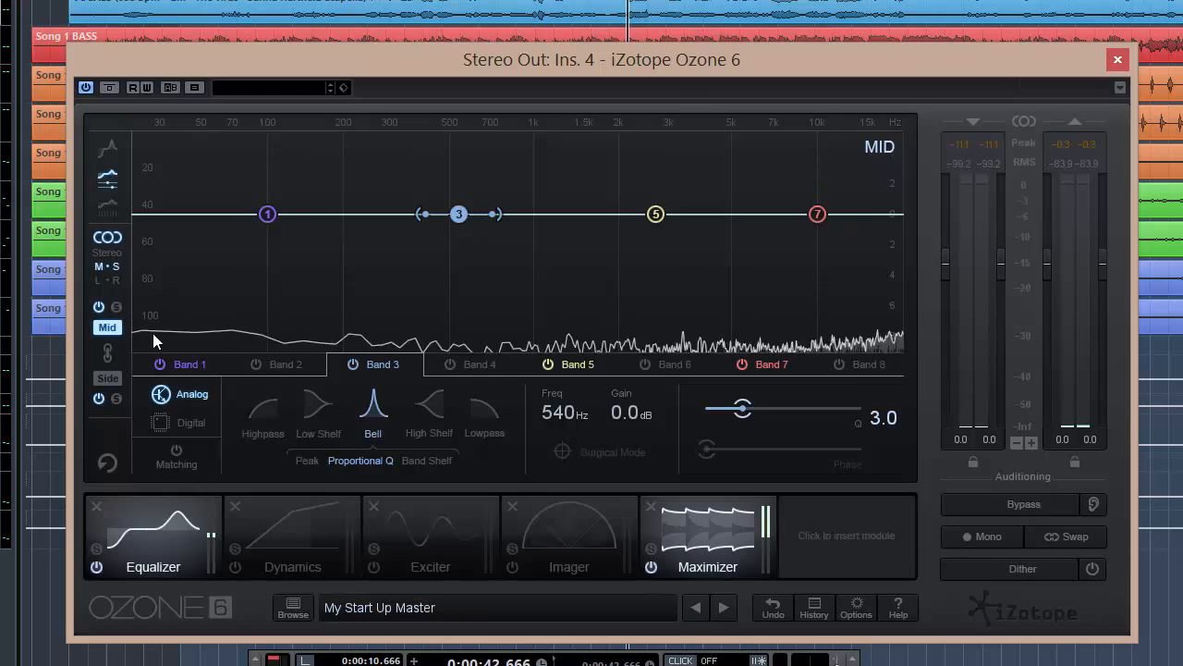
left_click(116, 306)
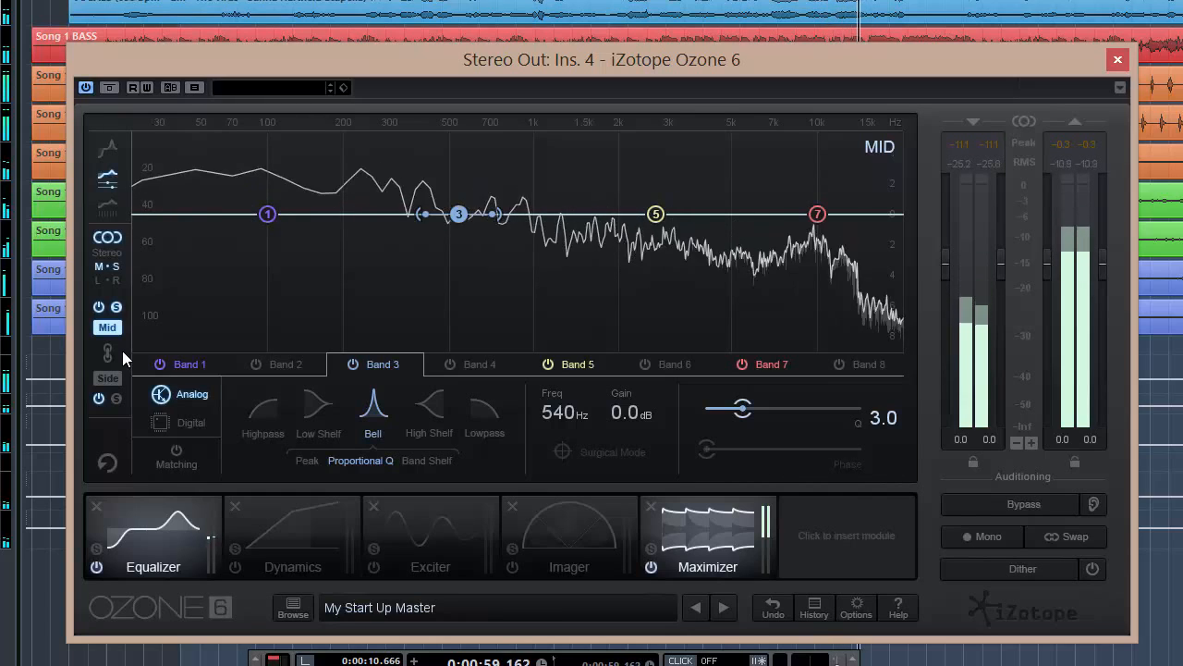
key("space")
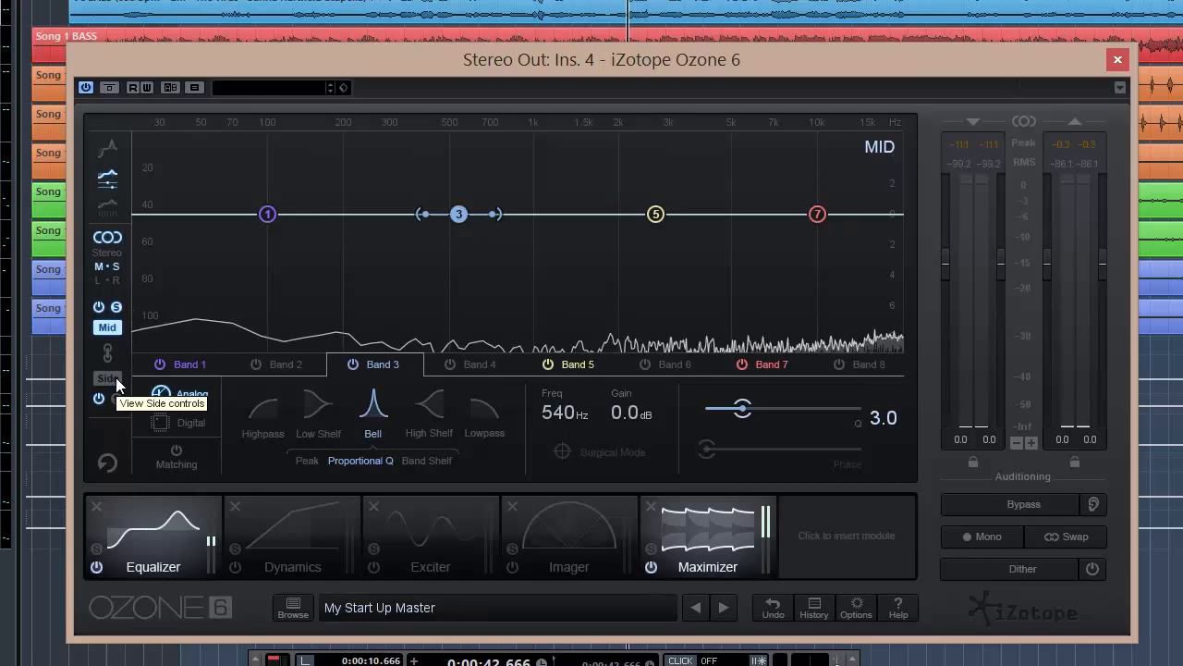
- Change Mid band 3 to a lowpass filter and move it to about 15.7 kHz
left_click(108, 378)
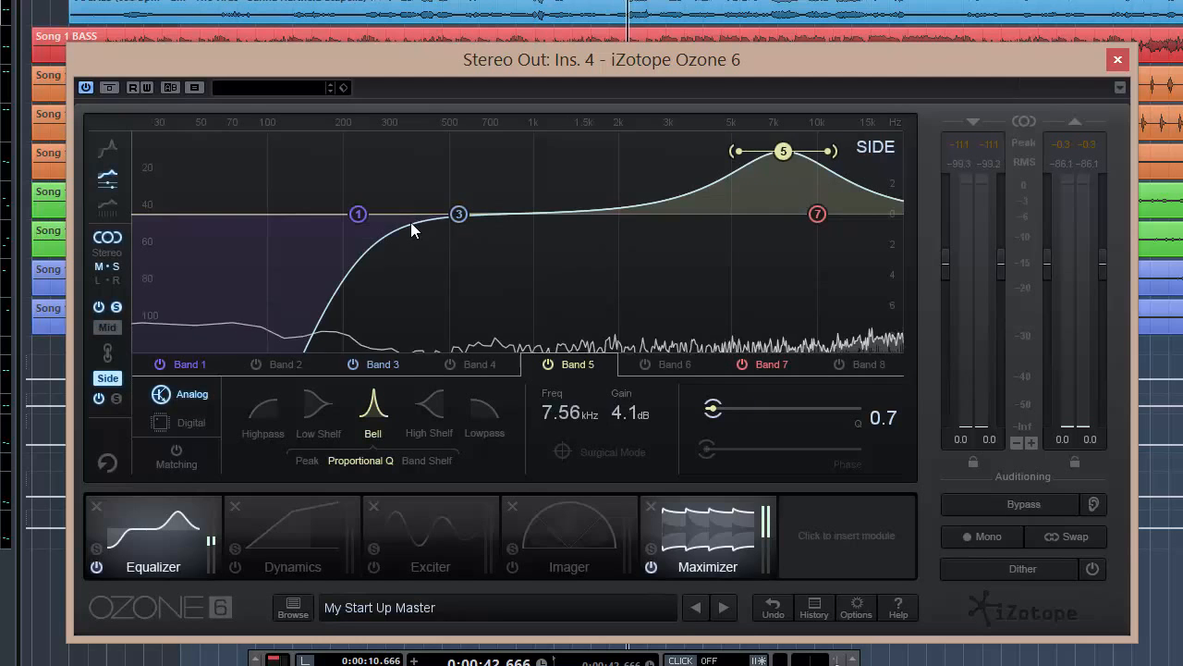
left_click(106, 327)
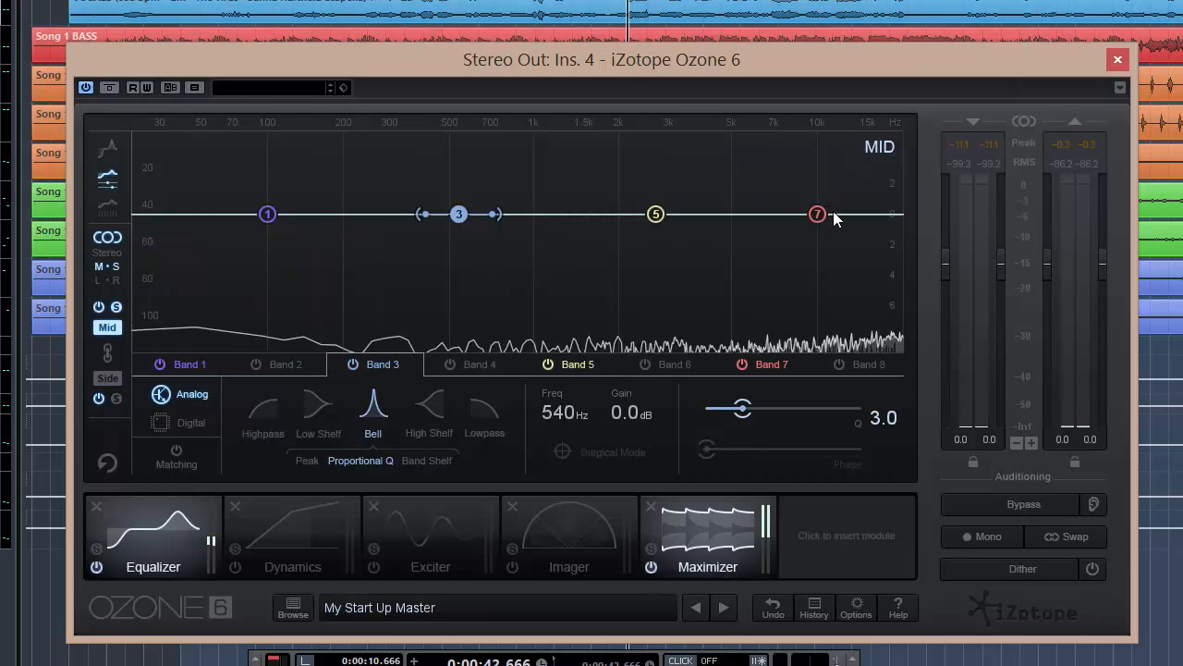
left_click(485, 412)
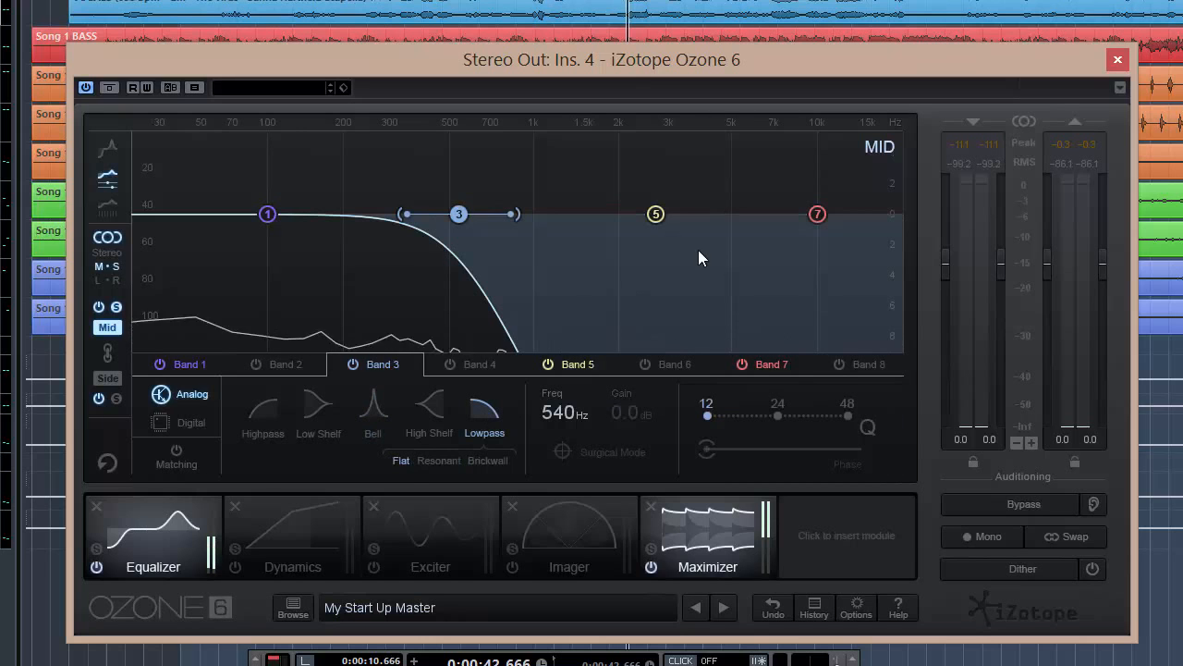
left_click_drag(460, 214, 785, 208)
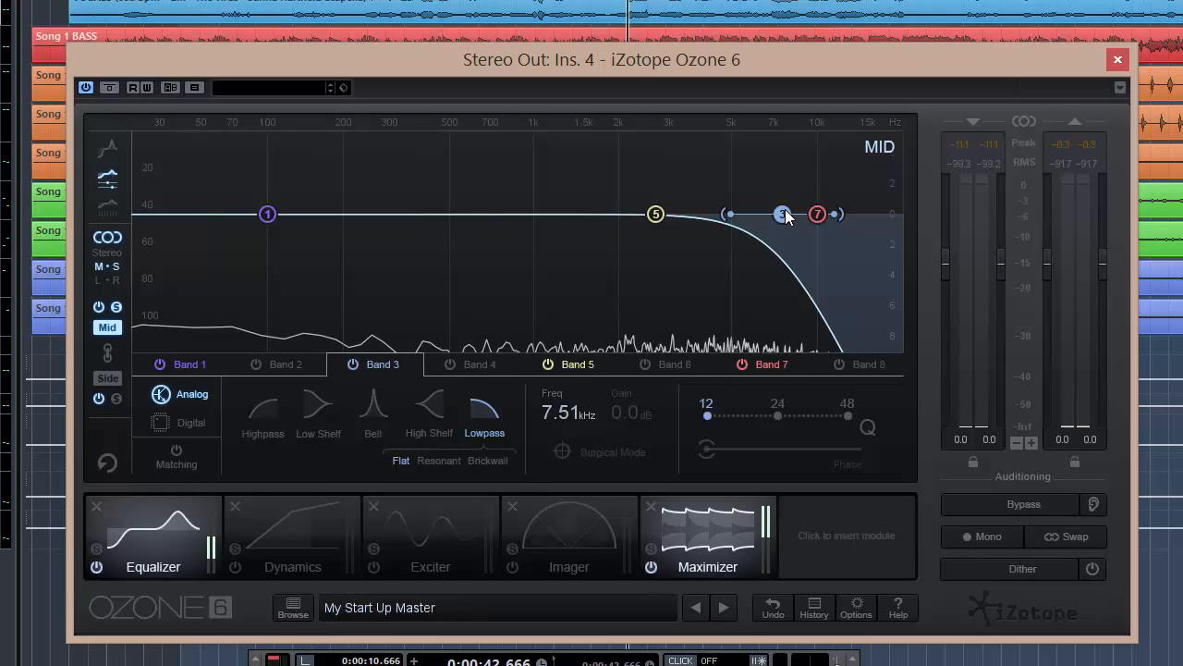
left_click_drag(785, 215, 878, 211)
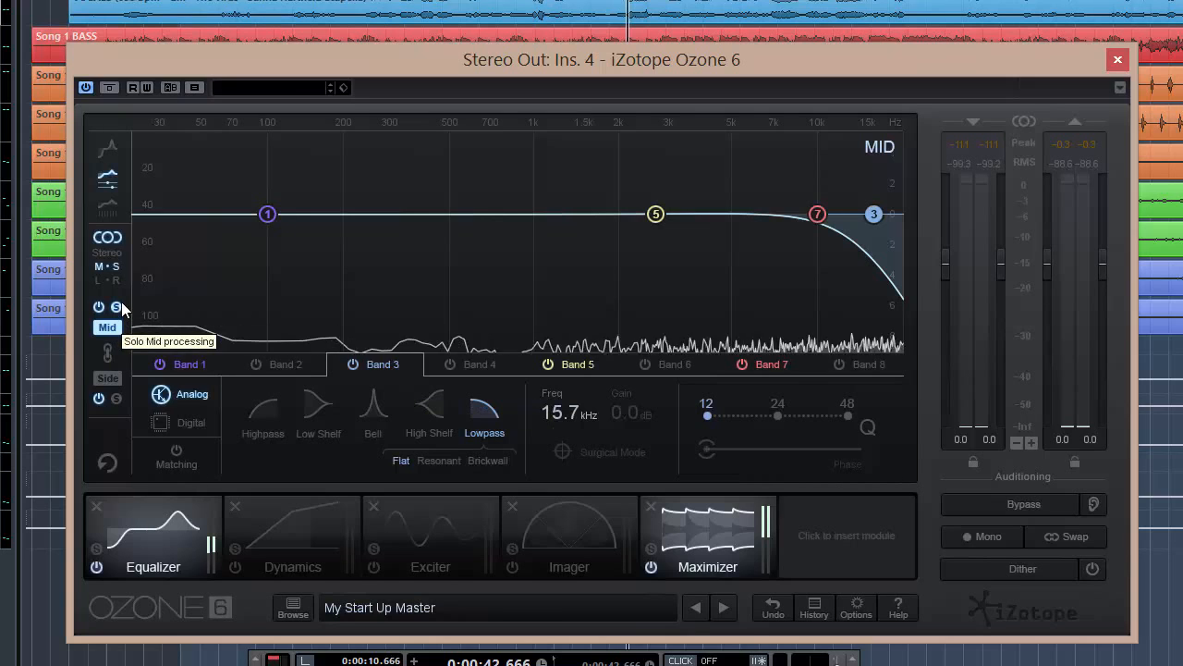
- During playback, lower the Mid lowpass to about 7.85 kHz, toggling band 3 off and on to compare
key("space")
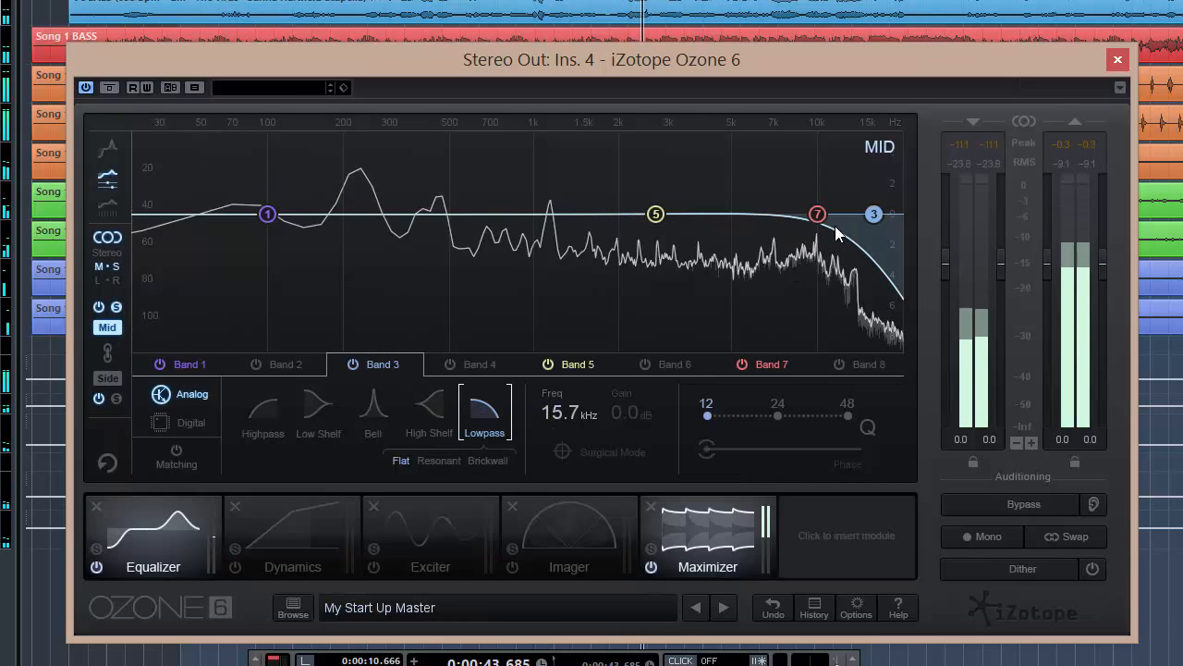
mouse_move(871, 214)
left_click_drag(872, 215, 791, 264)
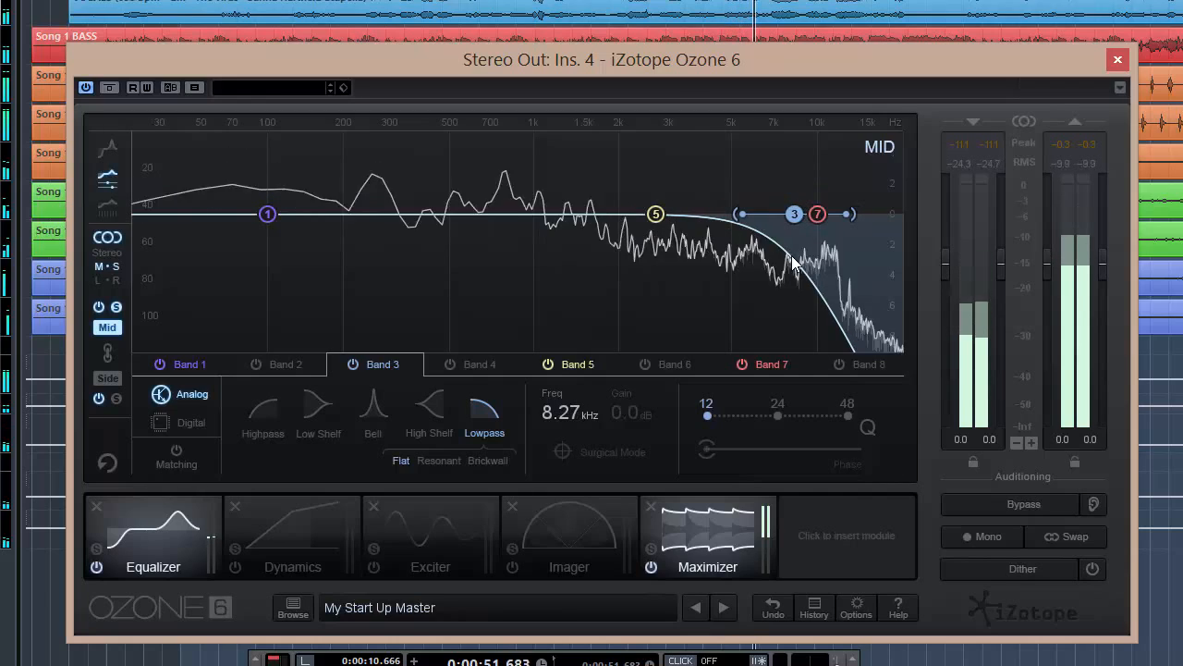
left_click(355, 364)
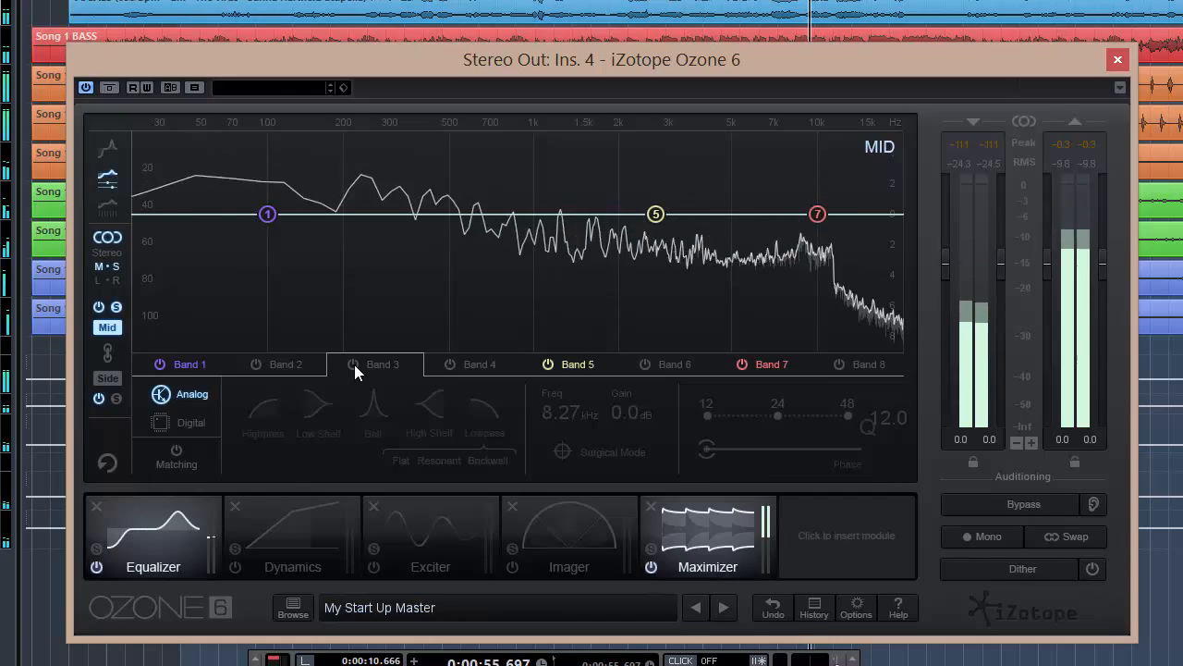
left_click(354, 364)
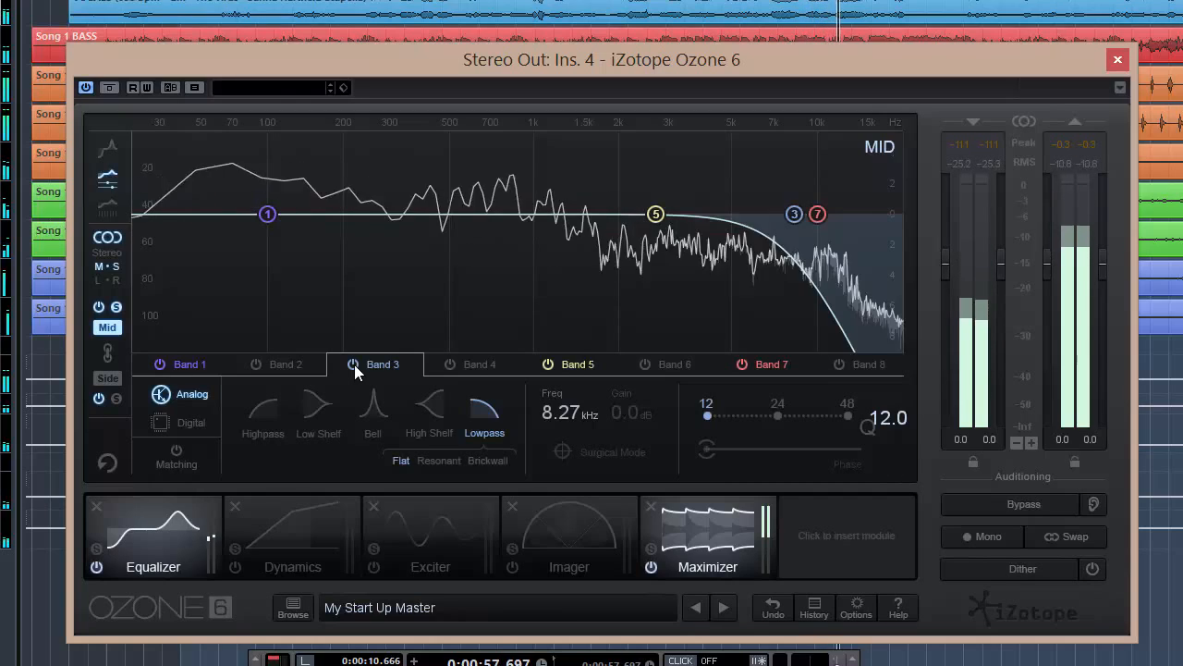
left_click_drag(794, 215, 788, 219)
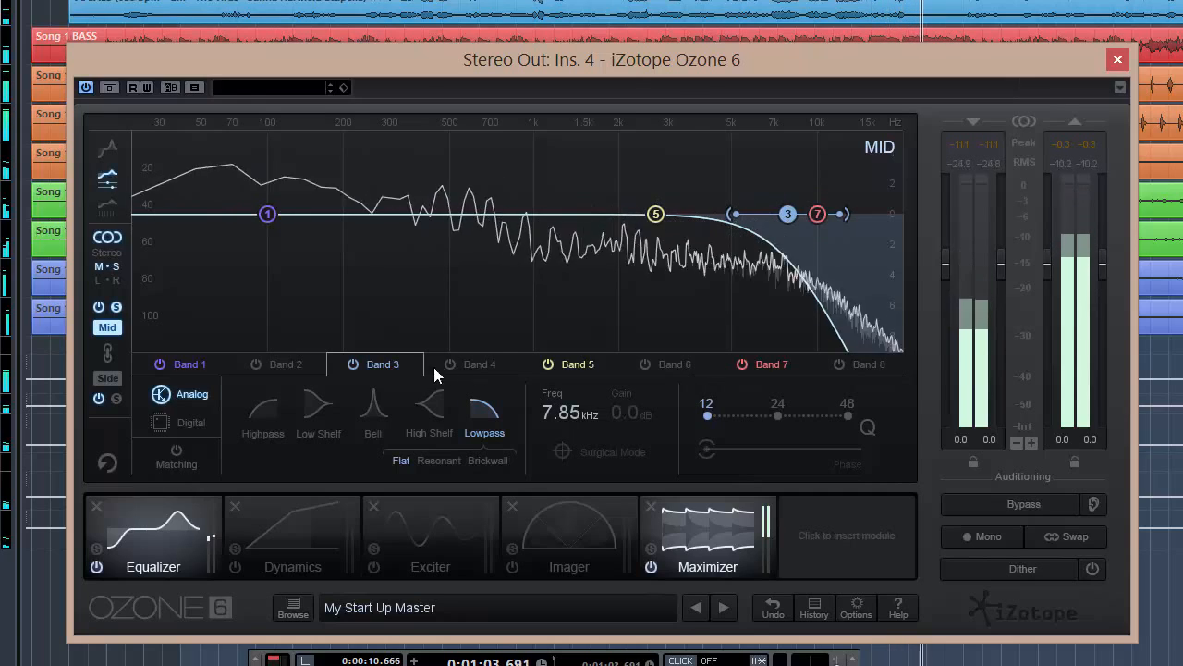
- Raise the Mid lowpass to about 8.91 kHz and toggle Mid processing off and on to compare
key("space")
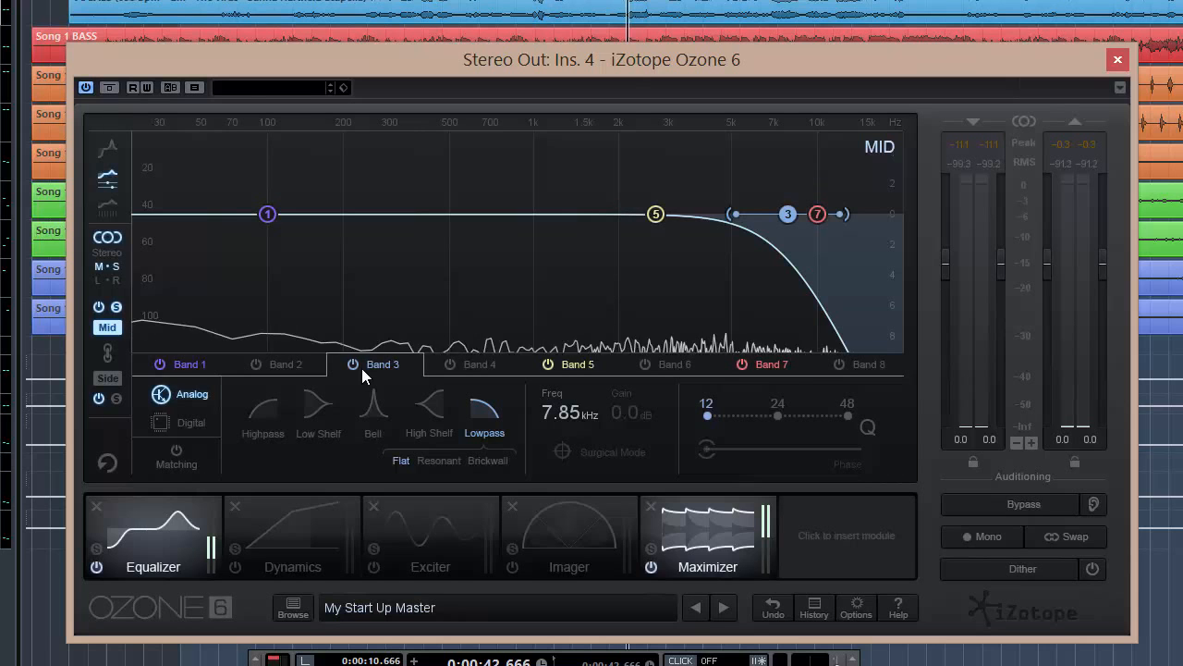
left_click(99, 308)
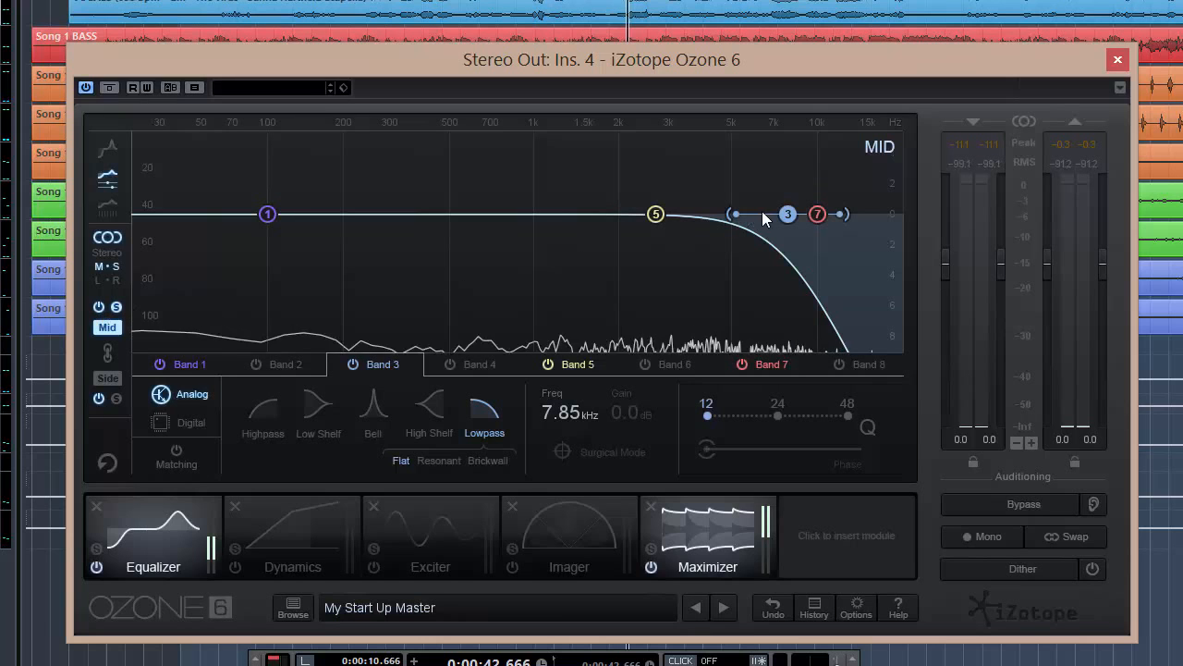
mouse_move(786, 214)
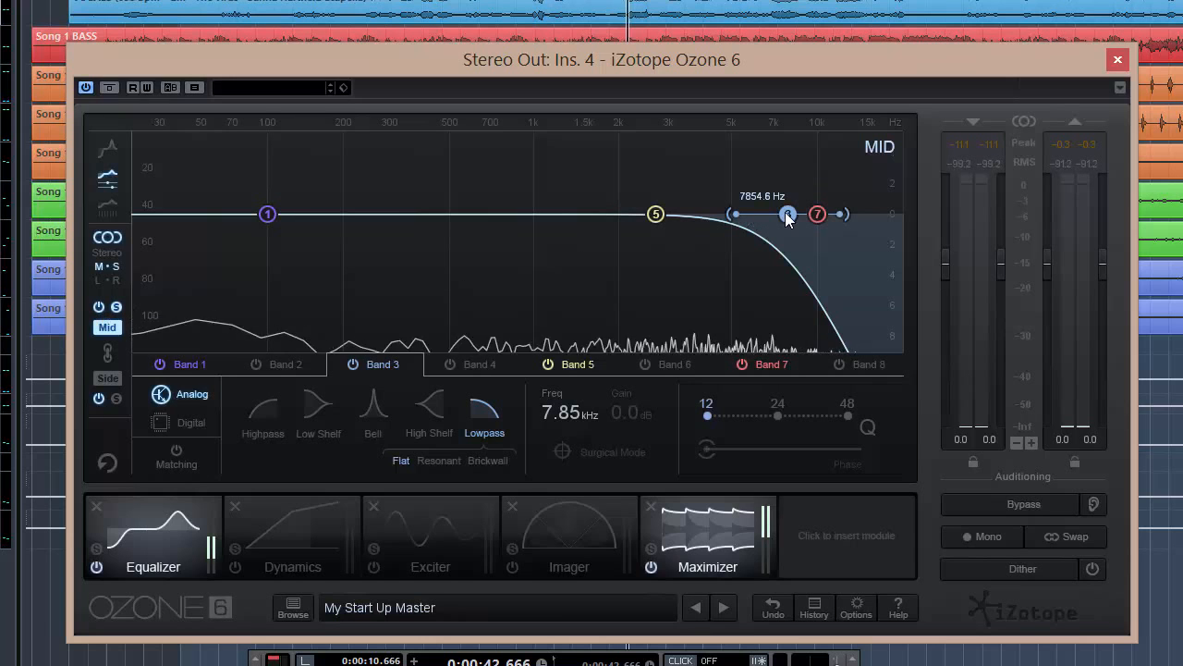
left_click_drag(785, 212, 801, 212)
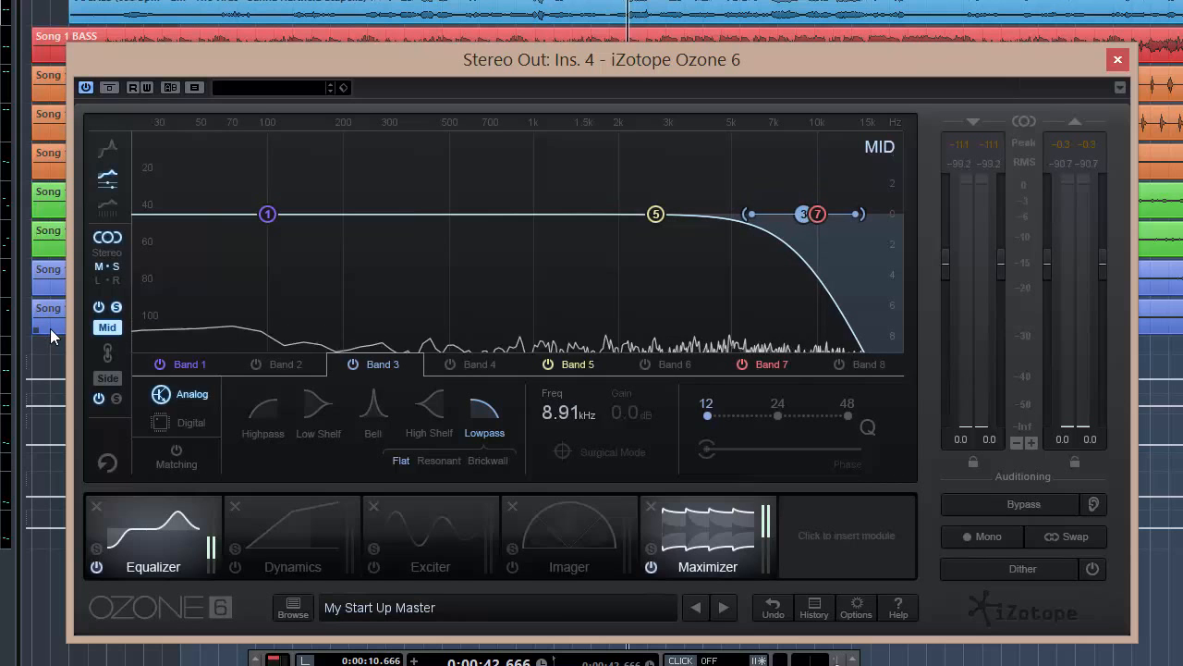
left_click(98, 307)
key("space")
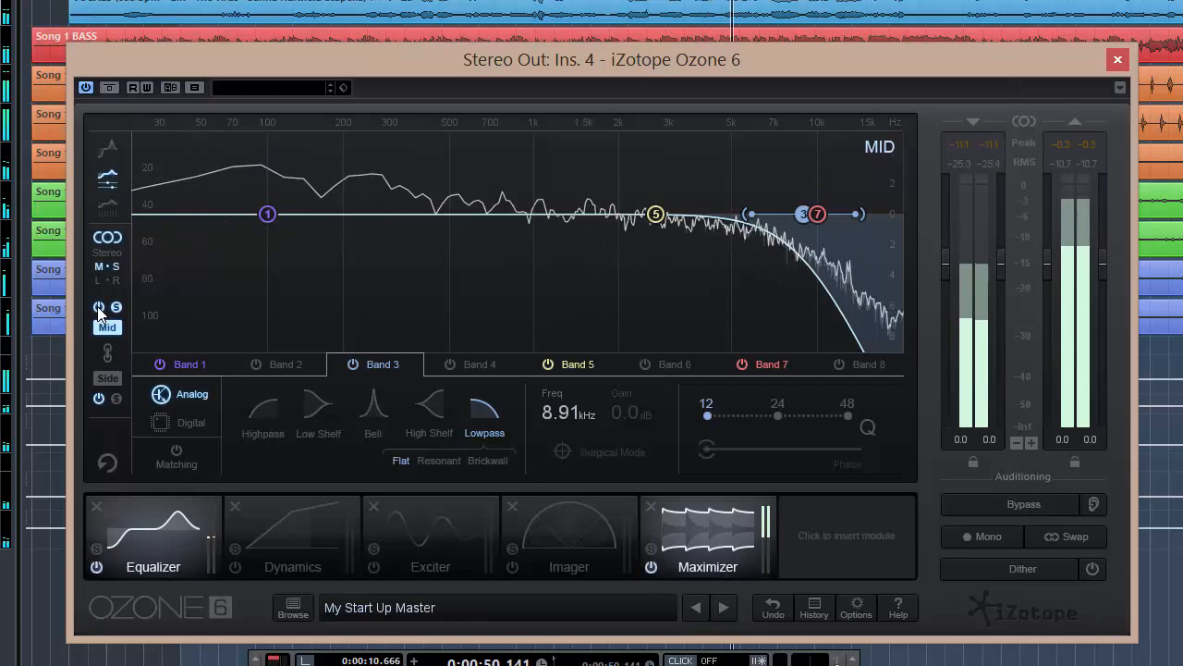
left_click(99, 307)
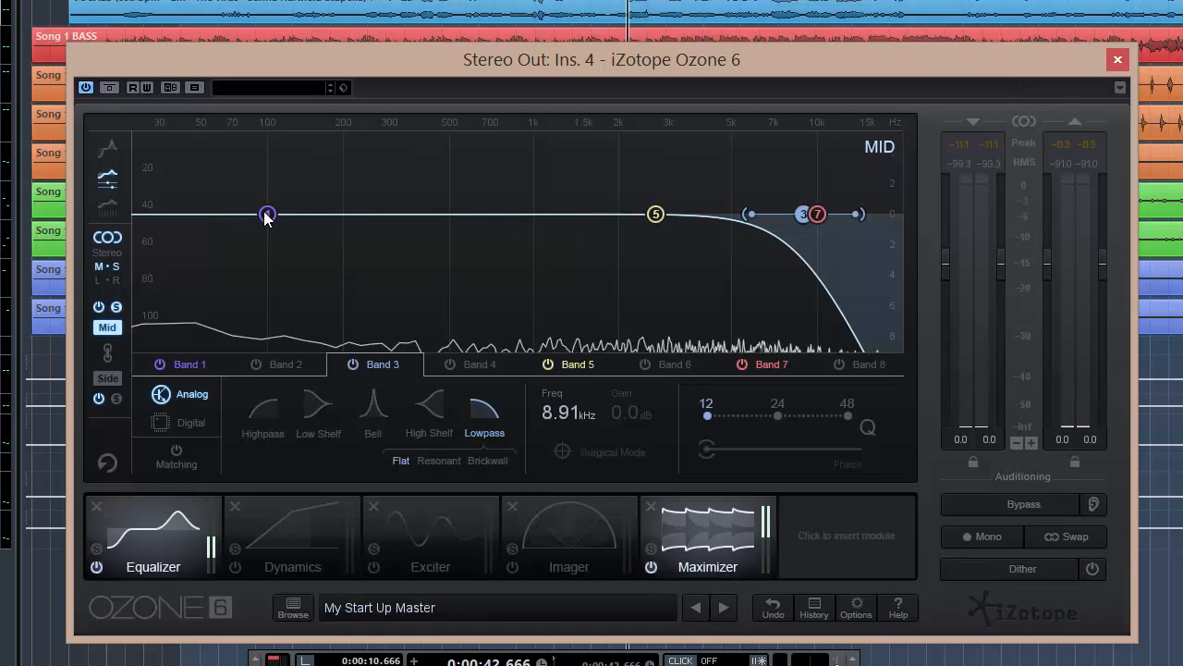
- Move Mid band 5 to a bell at about 69.6 Hz with 1.9 dB gain and unsolo the Mid channel
left_click_drag(656, 214, 234, 185)
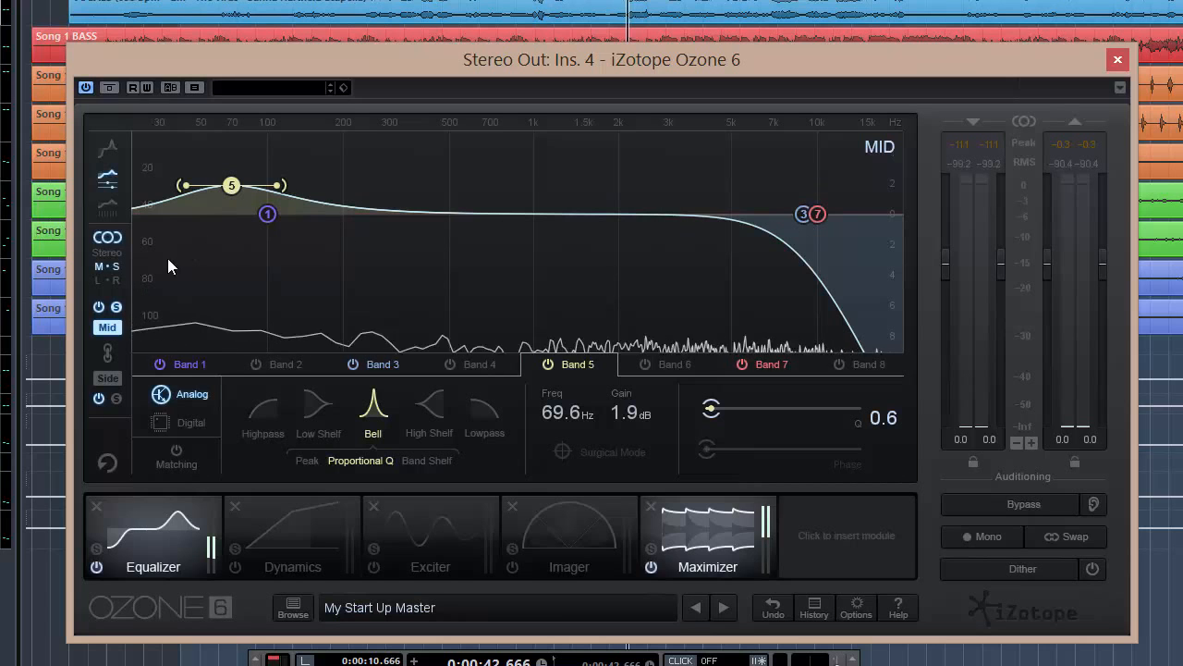
left_click(102, 312)
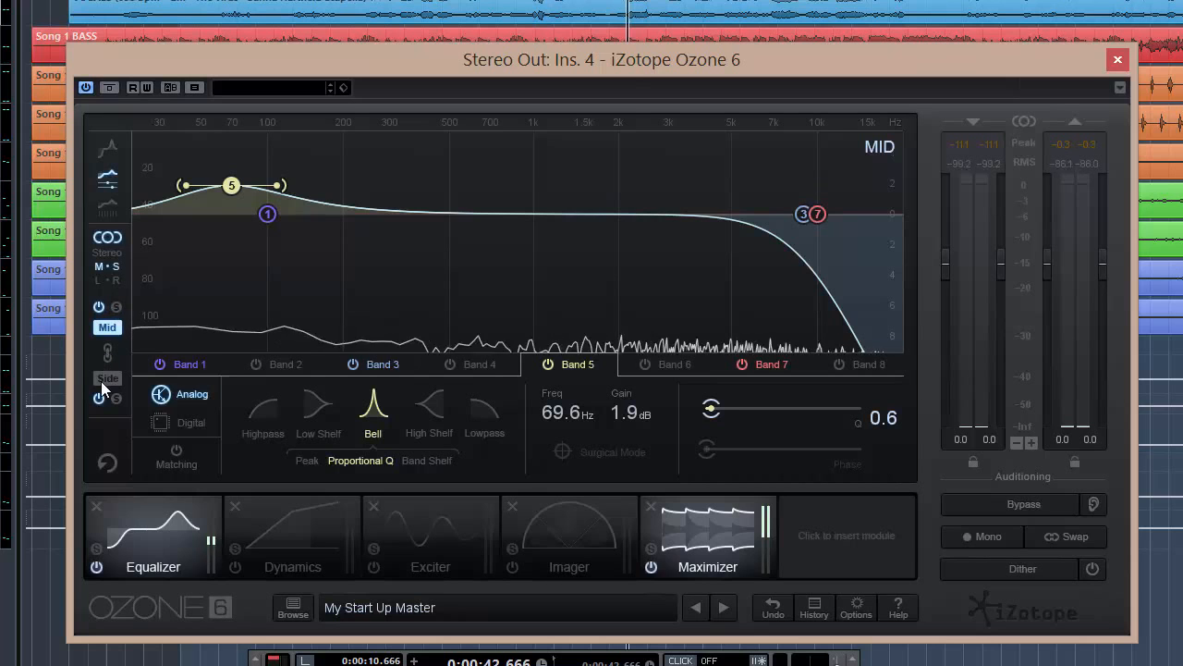
- Switch back and forth between the Side and Mid views to compare both curves
left_click(101, 379)
left_click(106, 327)
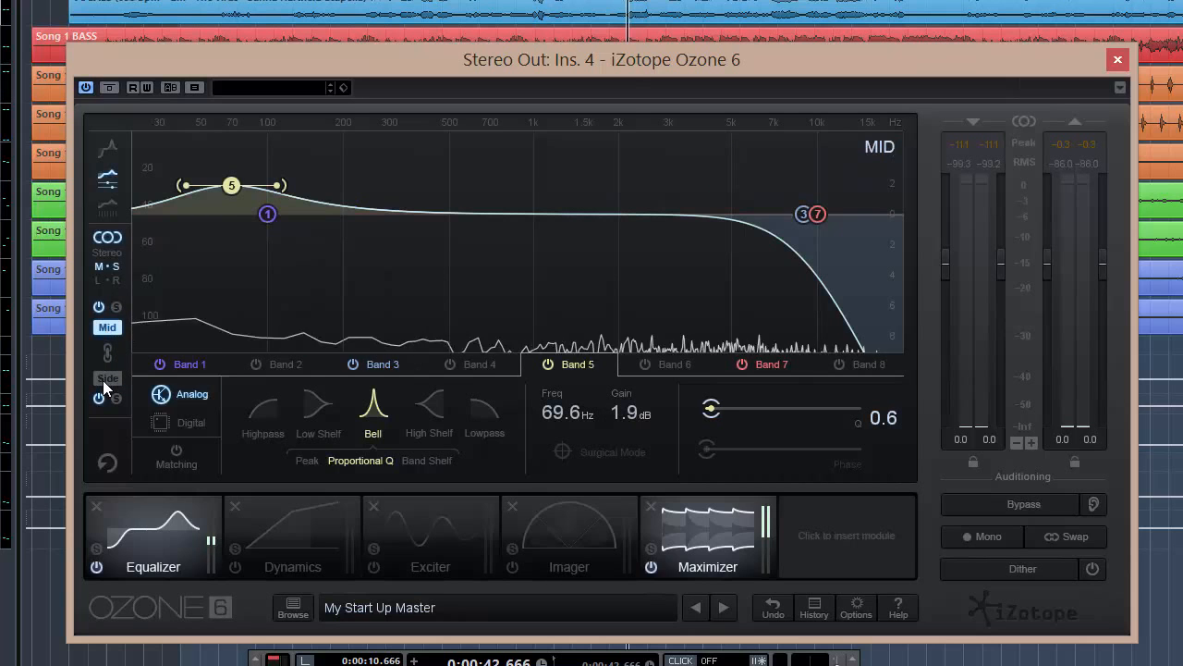
left_click(105, 378)
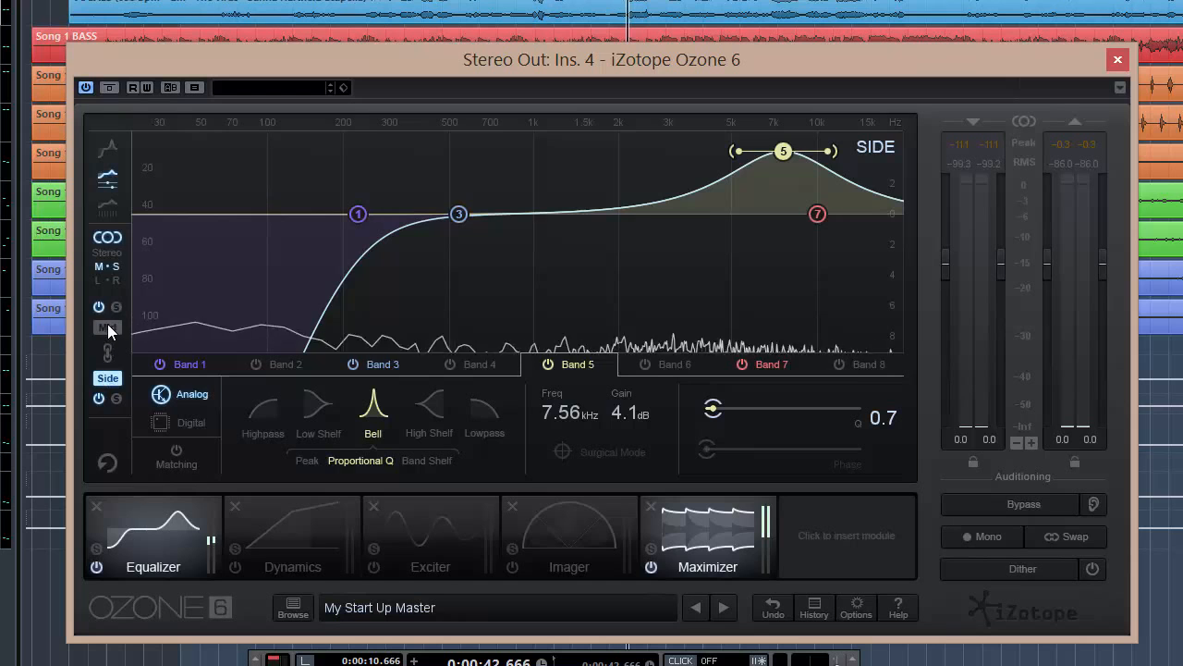
left_click(107, 326)
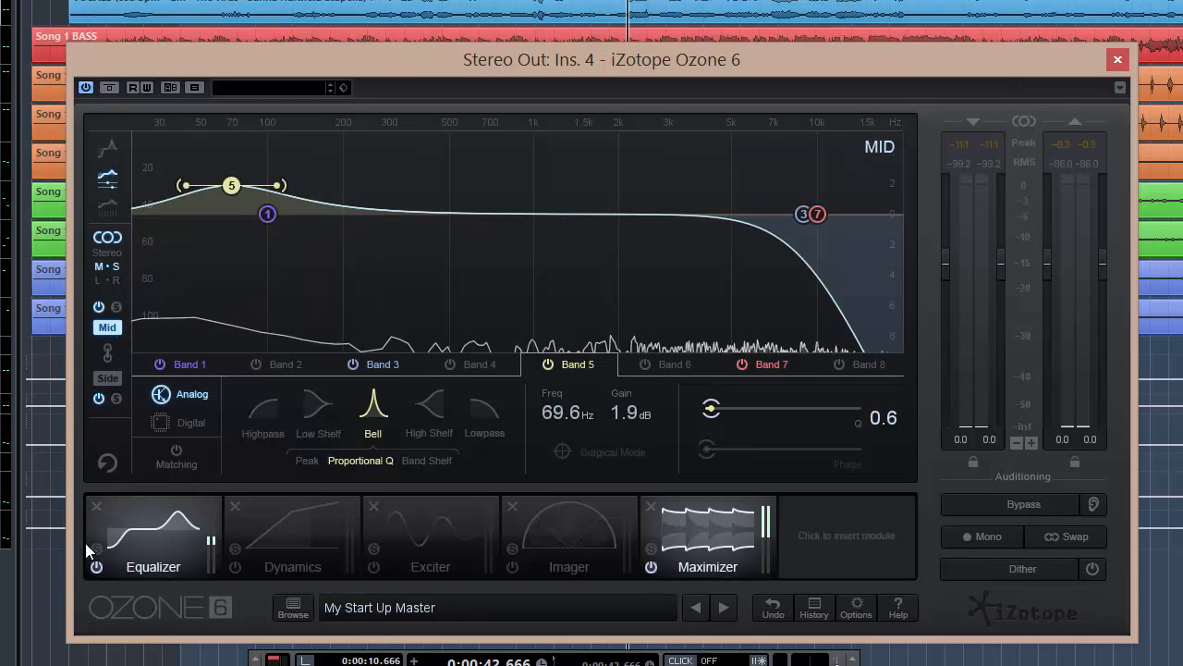
- Bypass and re-enable the Equalizer module several times to compare the processed and unprocessed mix
left_click(97, 566)
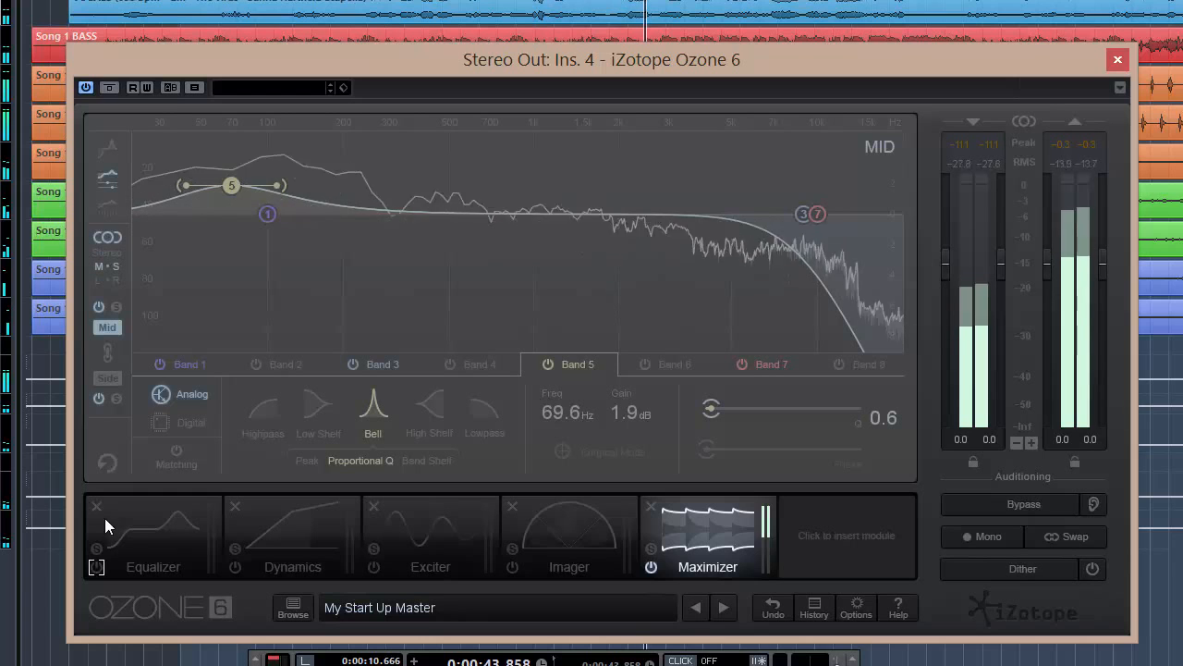
left_click(97, 567)
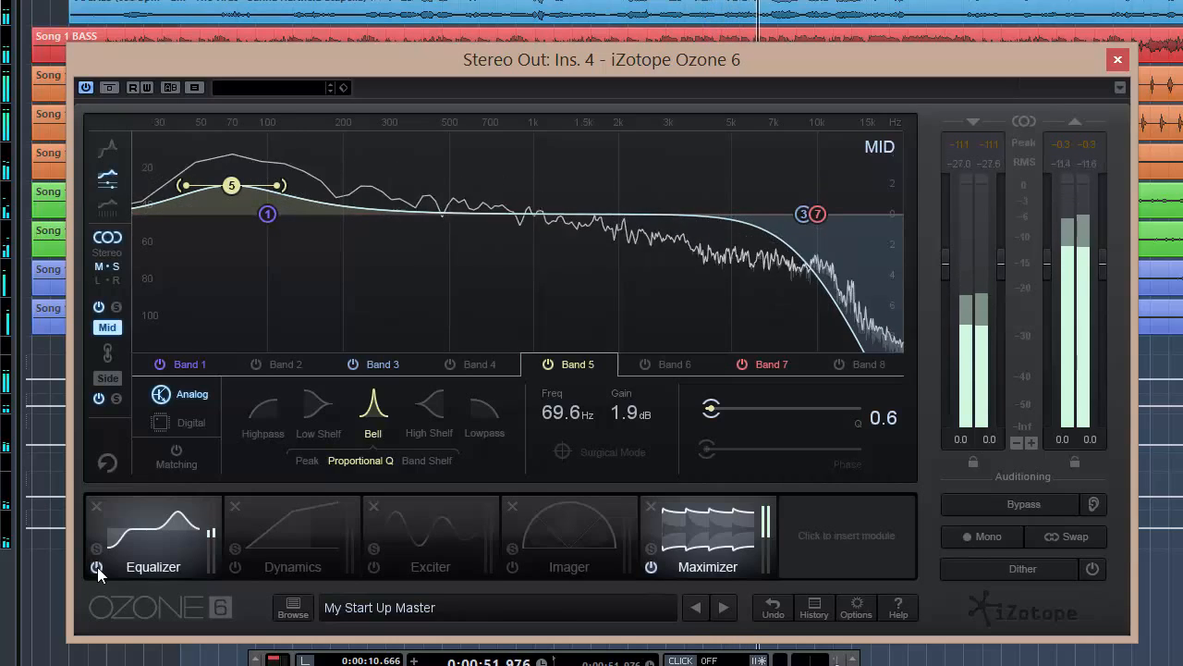
left_click(97, 567)
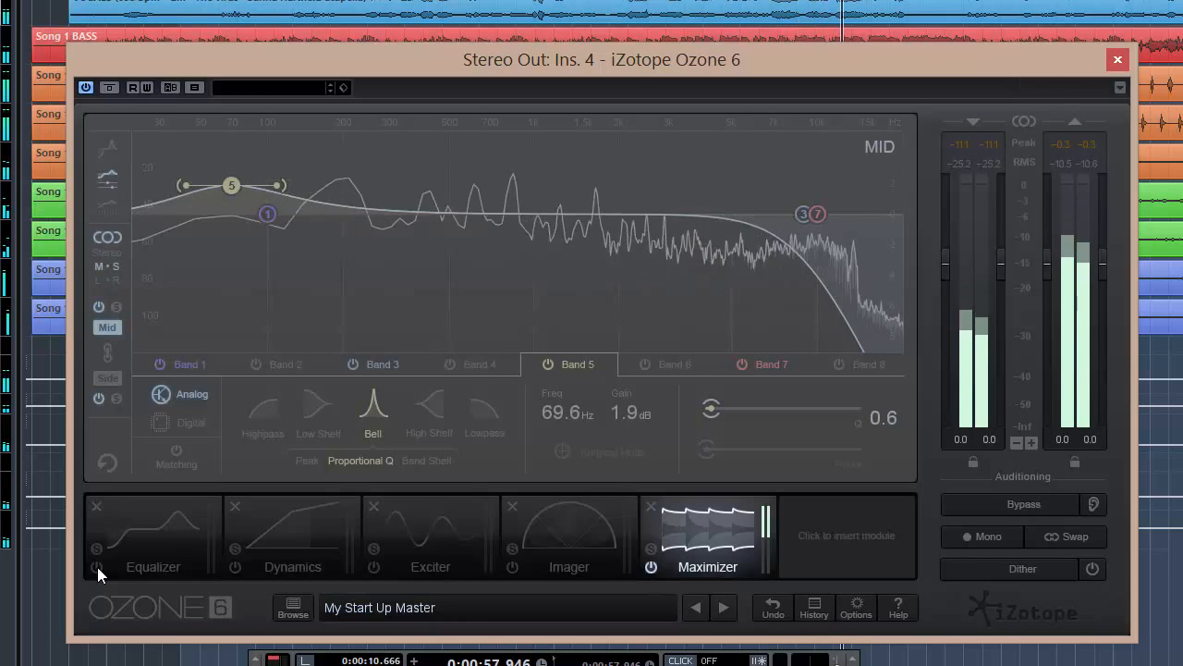
left_click(97, 567)
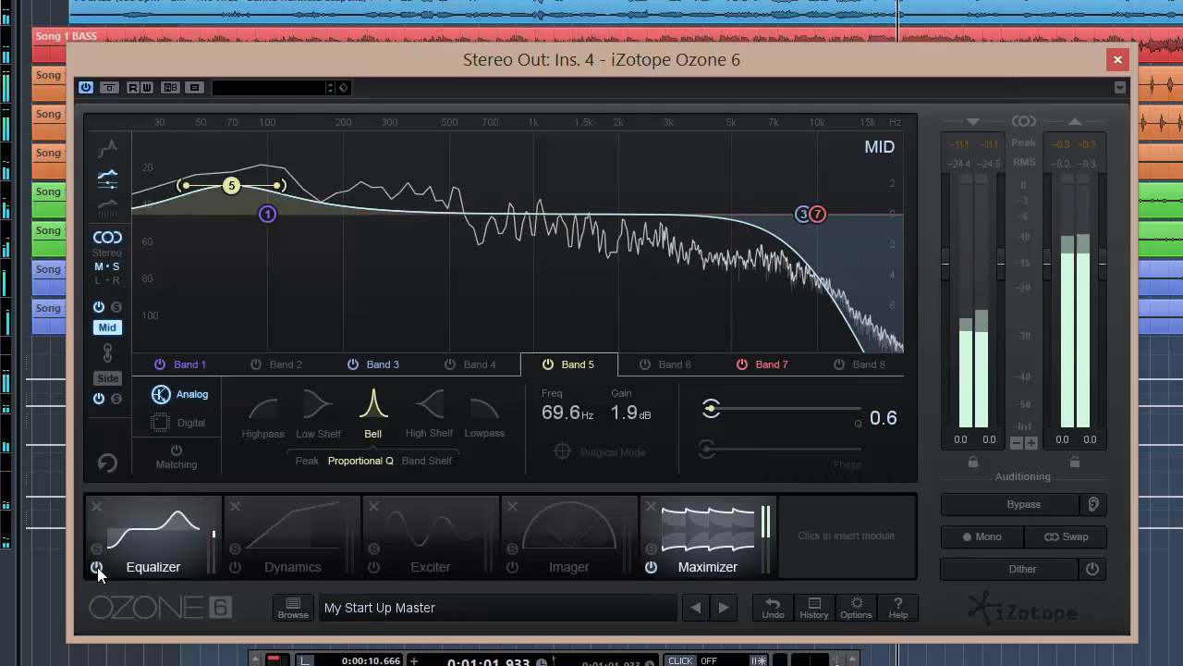
left_click(97, 567)
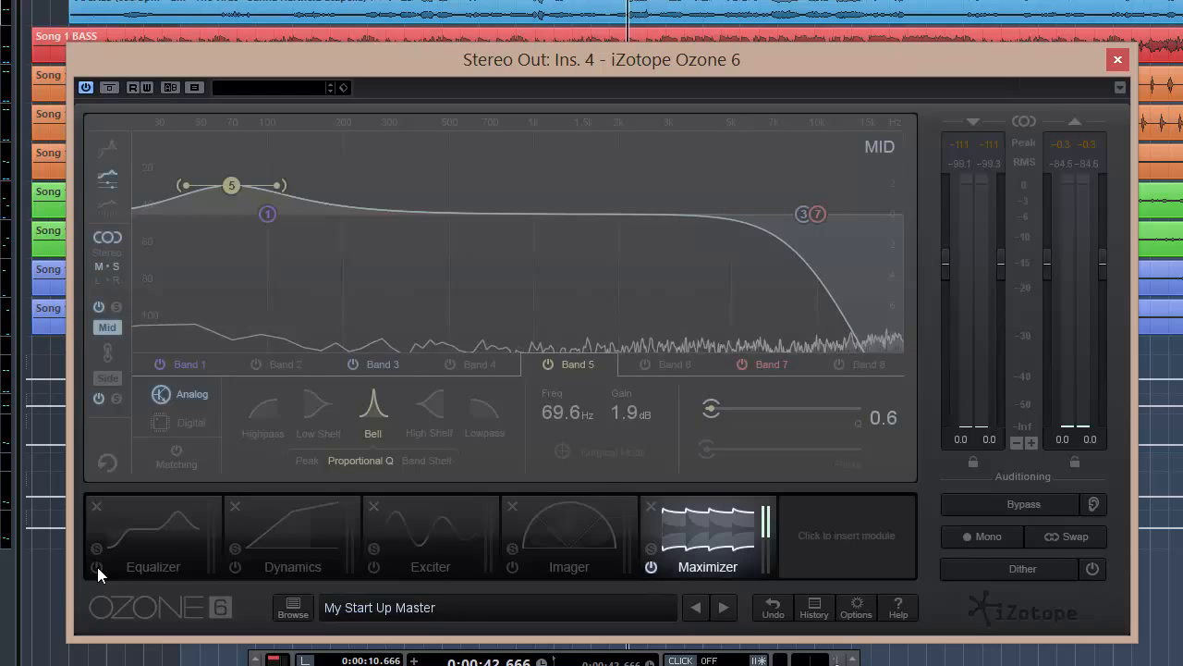
left_click(97, 566)
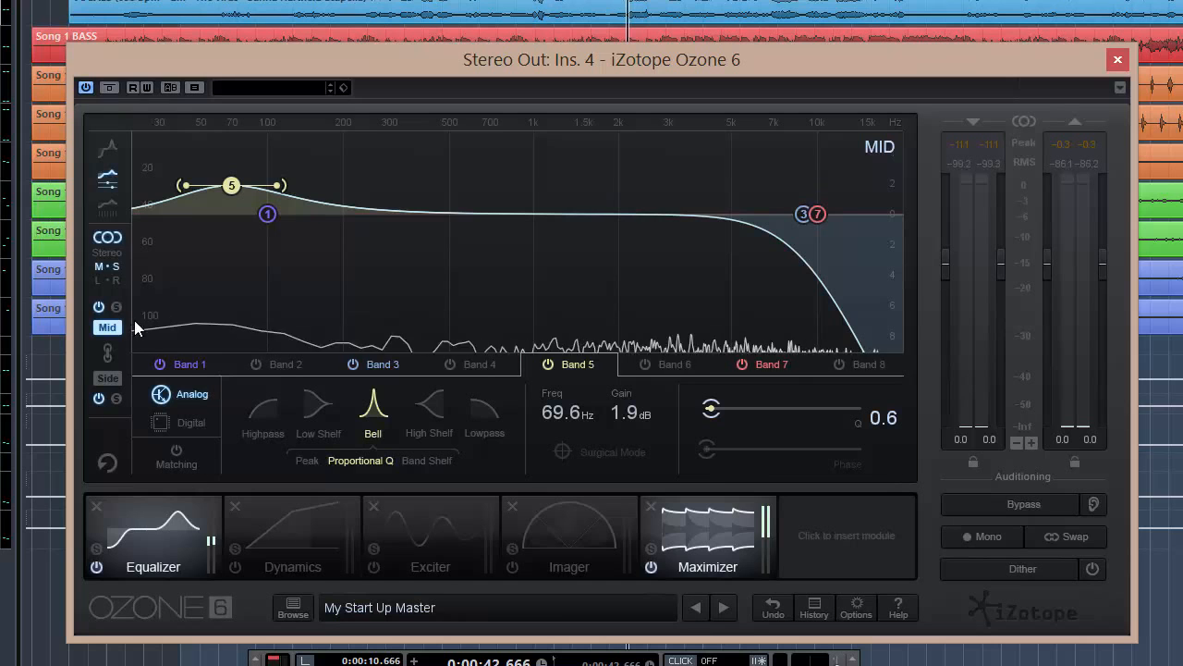
- Switch to the Side view and lower Side band 5 to about 3.6 dB at 7.51 kHz
left_click(108, 377)
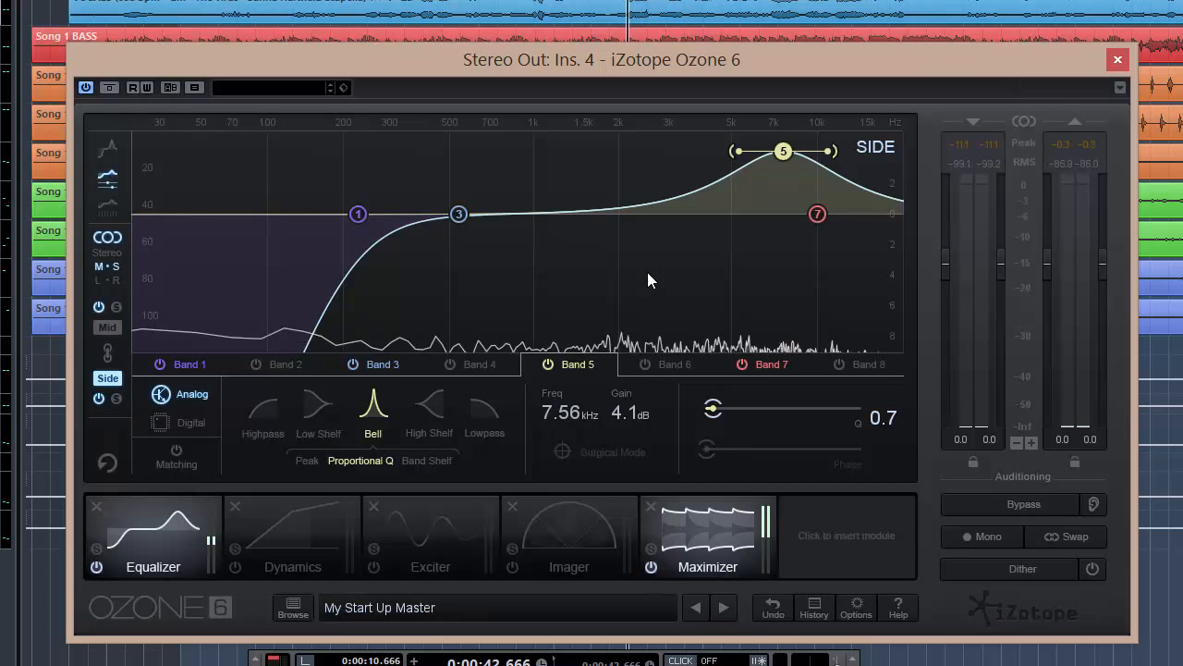
mouse_move(785, 157)
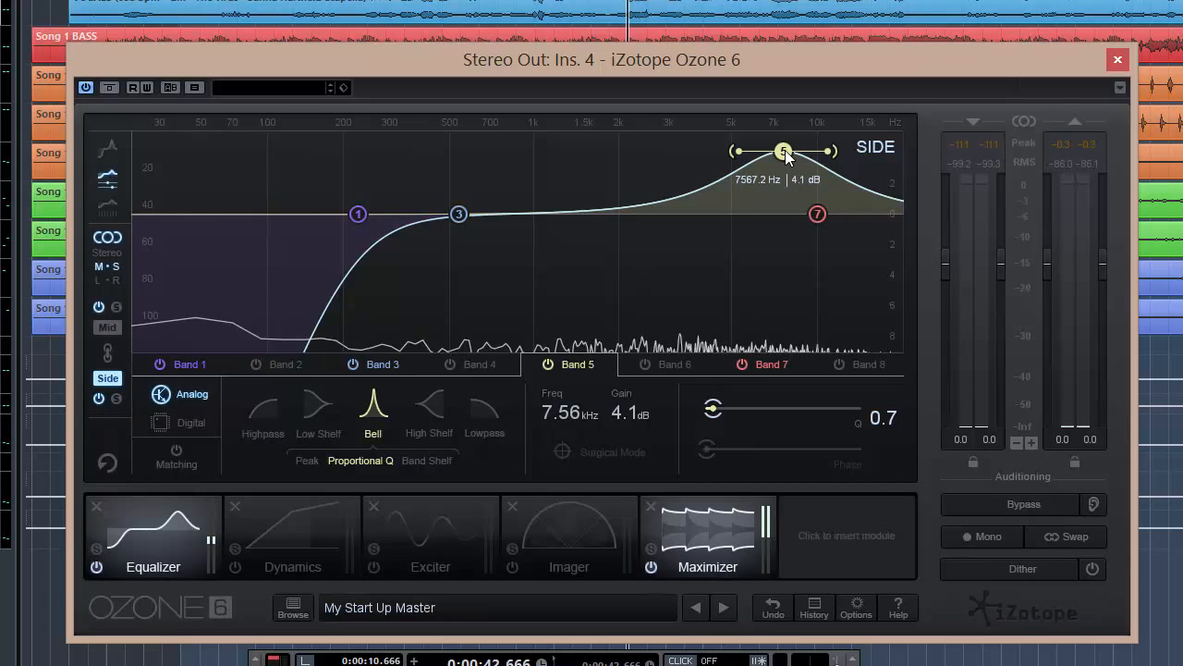
left_click_drag(785, 155, 785, 162)
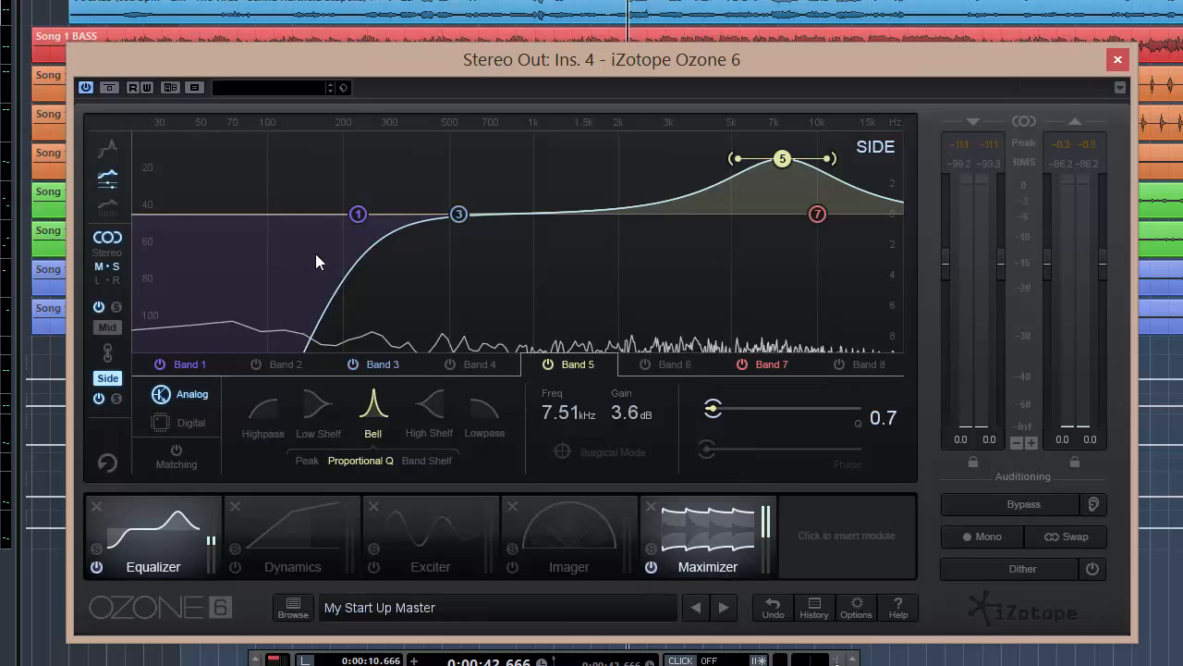
- Inspect Side bands 3 and 1 and alternate between the Mid and Side views to compare their curves
left_click(392, 366)
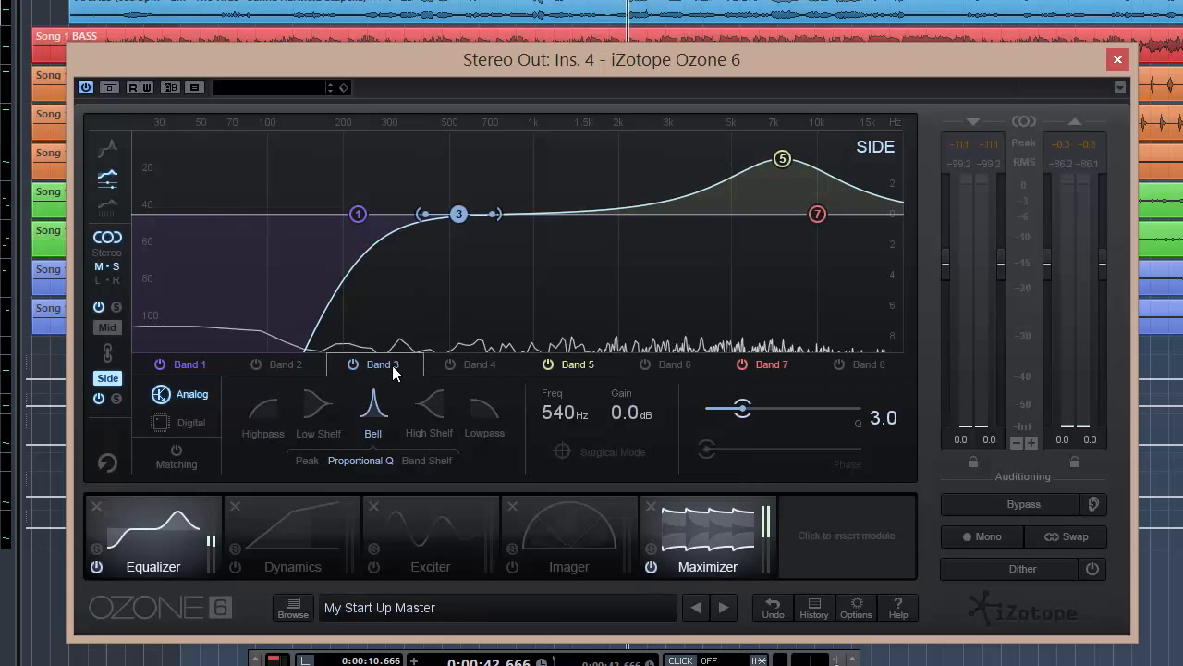
left_click(359, 213)
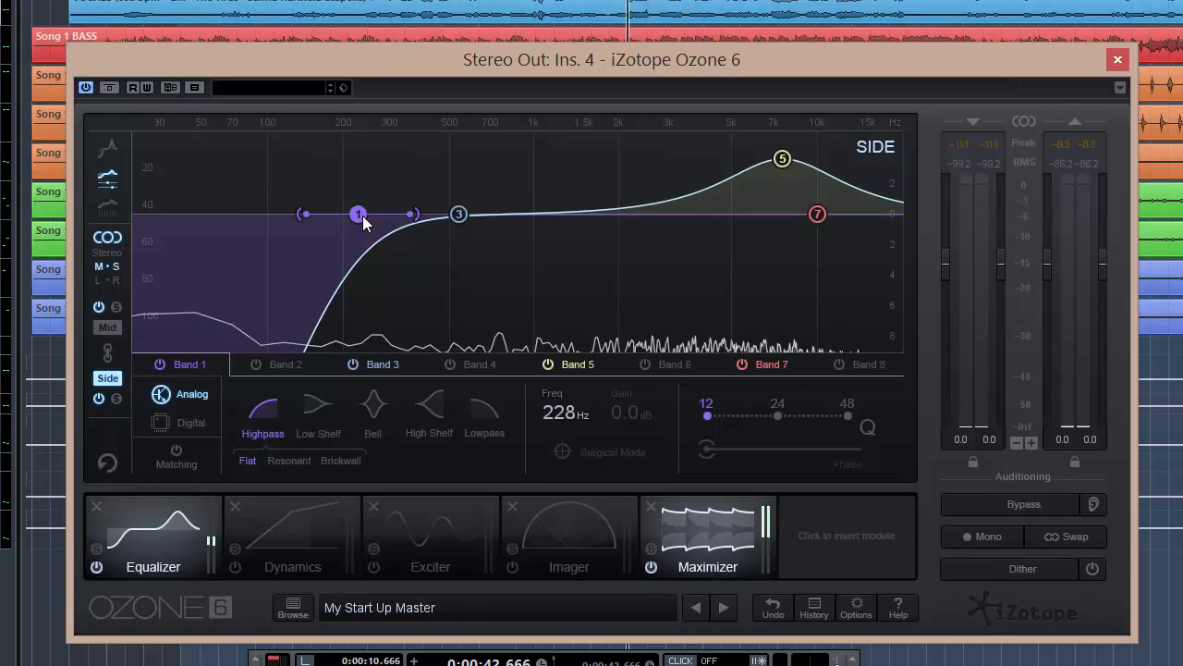
left_click(117, 327)
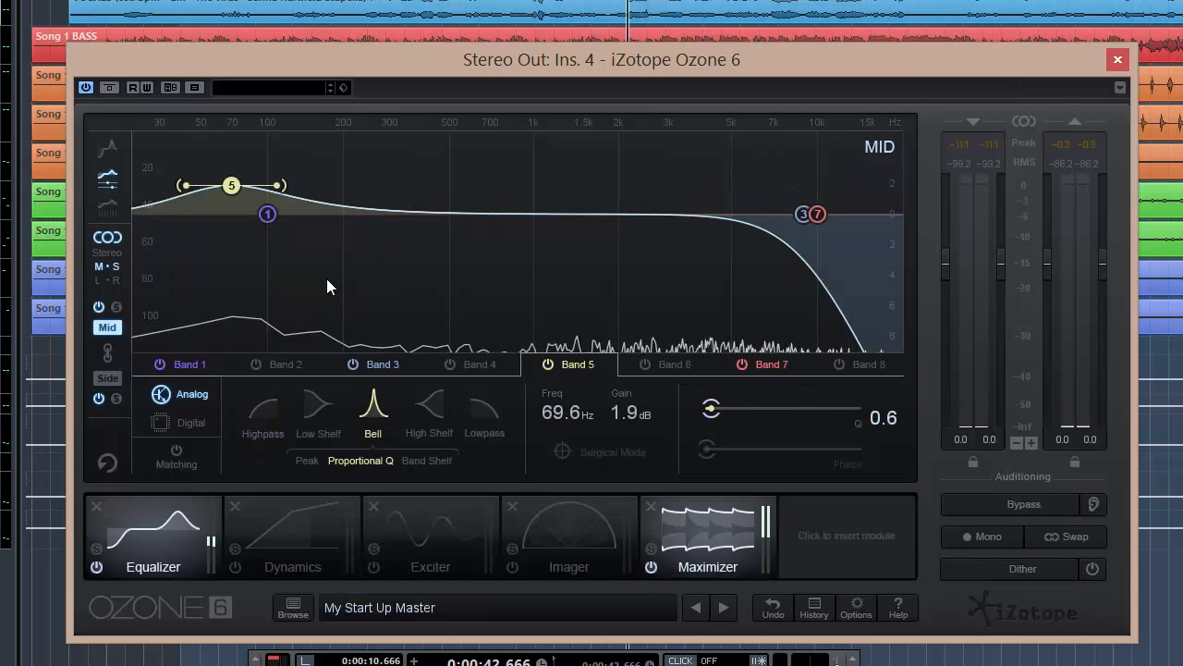
left_click(118, 374)
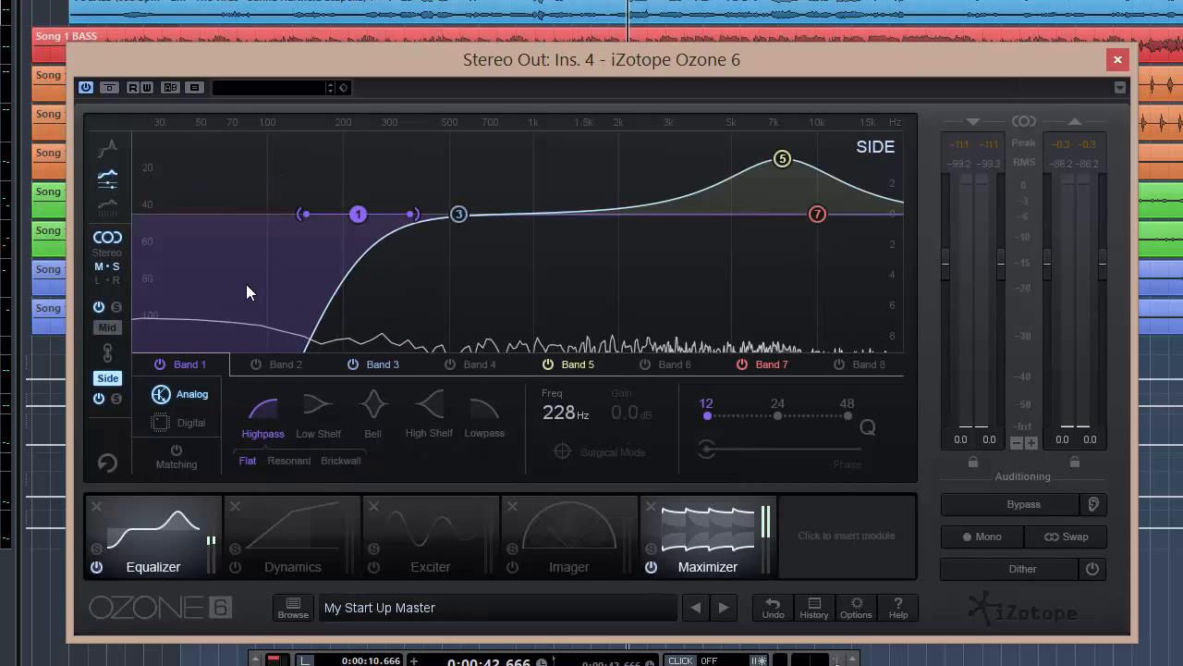
left_click(100, 328)
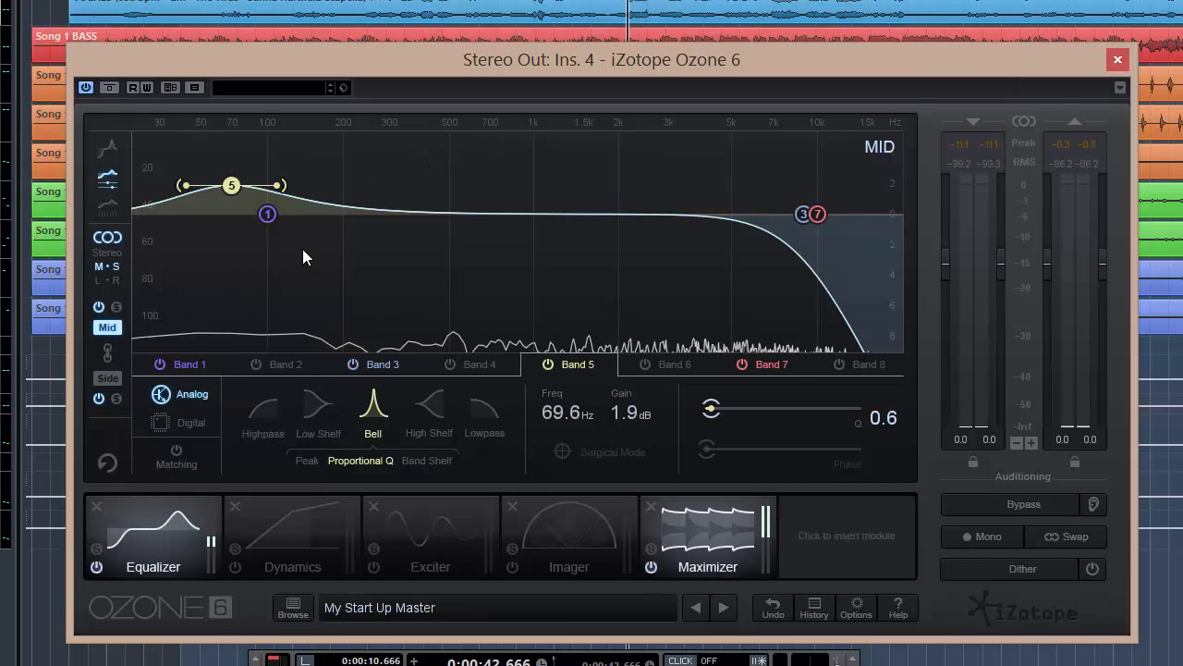
left_click(114, 375)
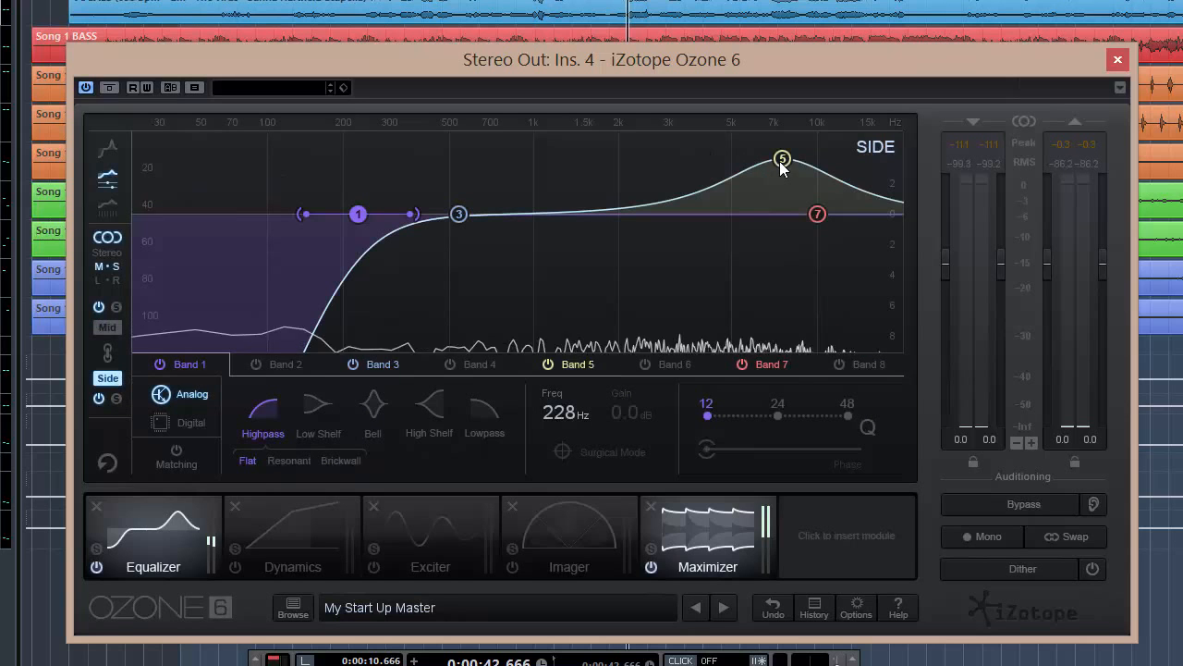
- Move Side band 5 to about 5.91 kHz and lower its gain to about 2.5 dB
left_click_drag(782, 159, 754, 179)
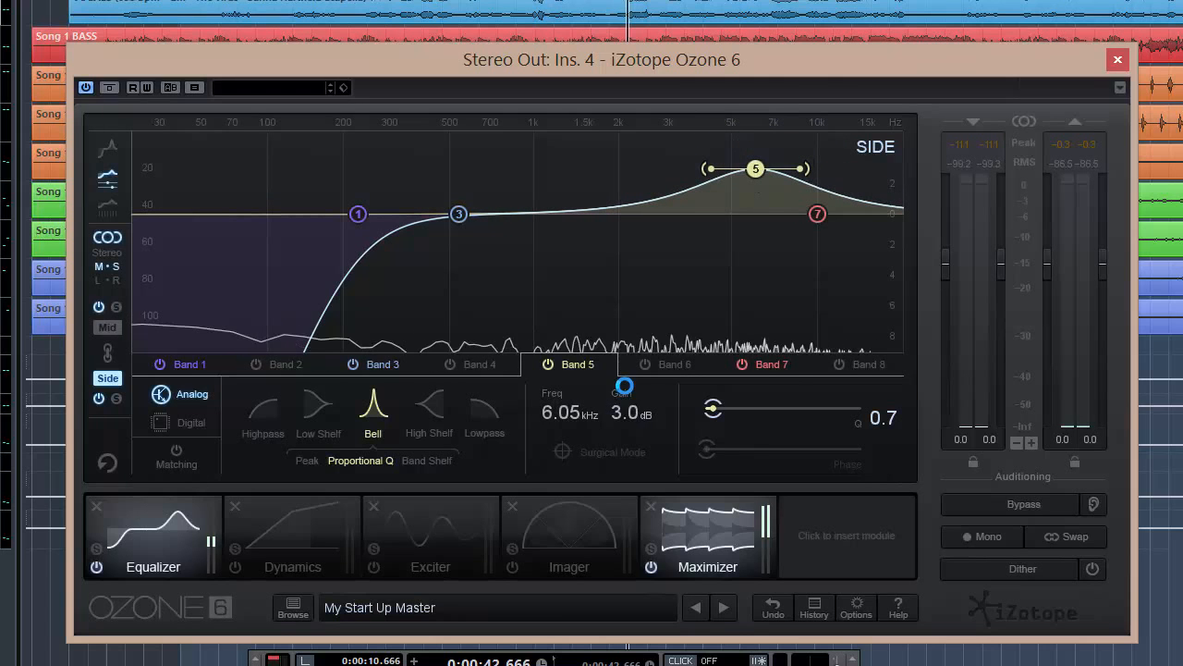
mouse_move(757, 165)
left_mouse_down()
mouse_move(757, 111)
mouse_move(772, 102)
mouse_move(750, 116)
mouse_move(748, 174)
mouse_move(751, 78)
mouse_move(739, 169)
mouse_move(754, 172)
left_mouse_up()
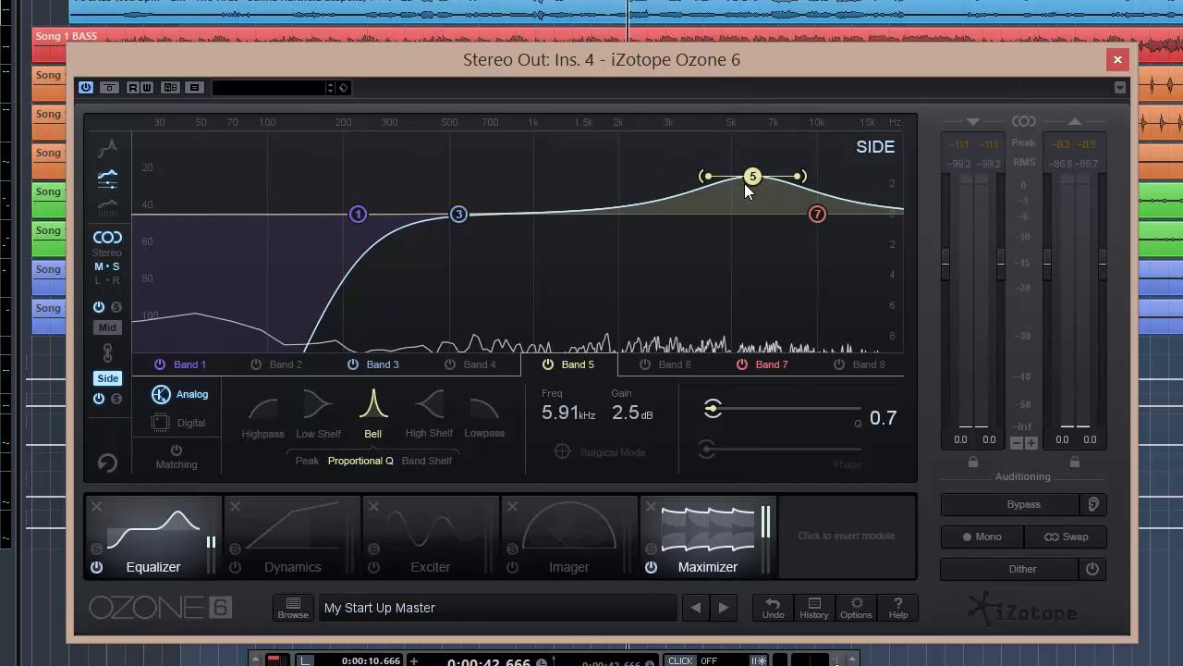